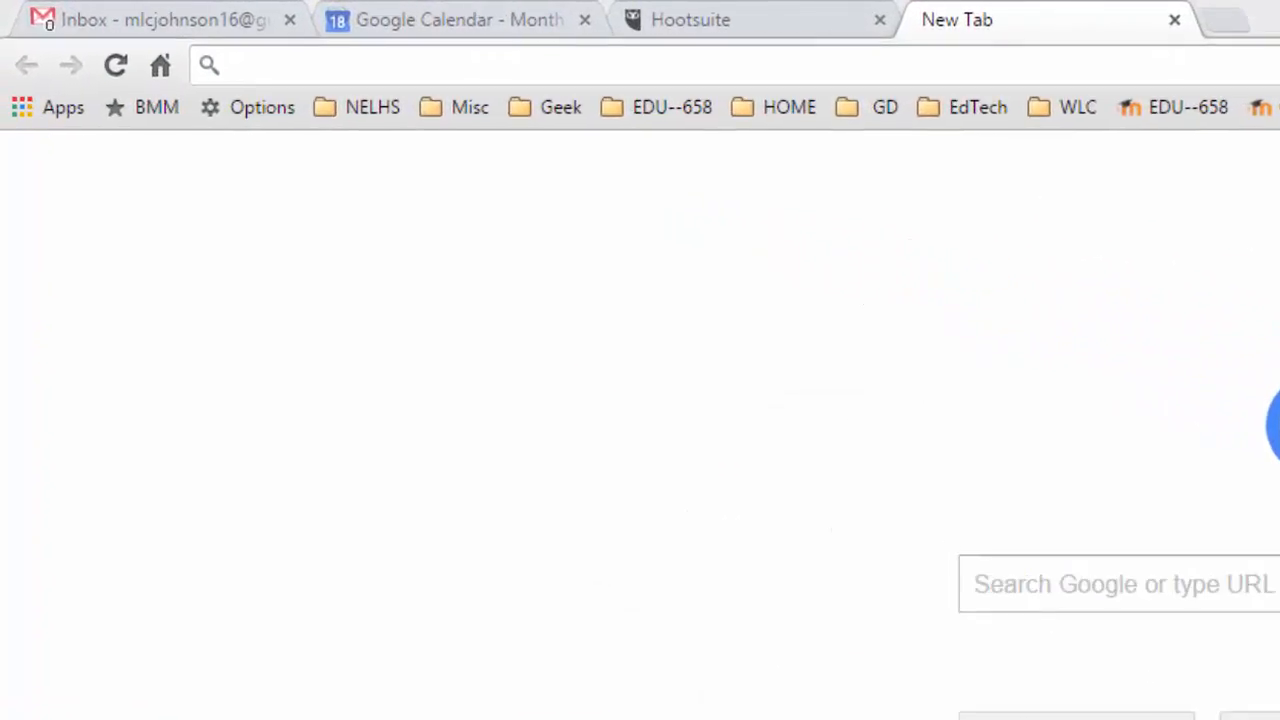
Step: Open sites.google.com and start creating a new site
{"action": "left_click", "coordinate": [1055, 62]}
{"action": "type", "text": "sites.goog"}
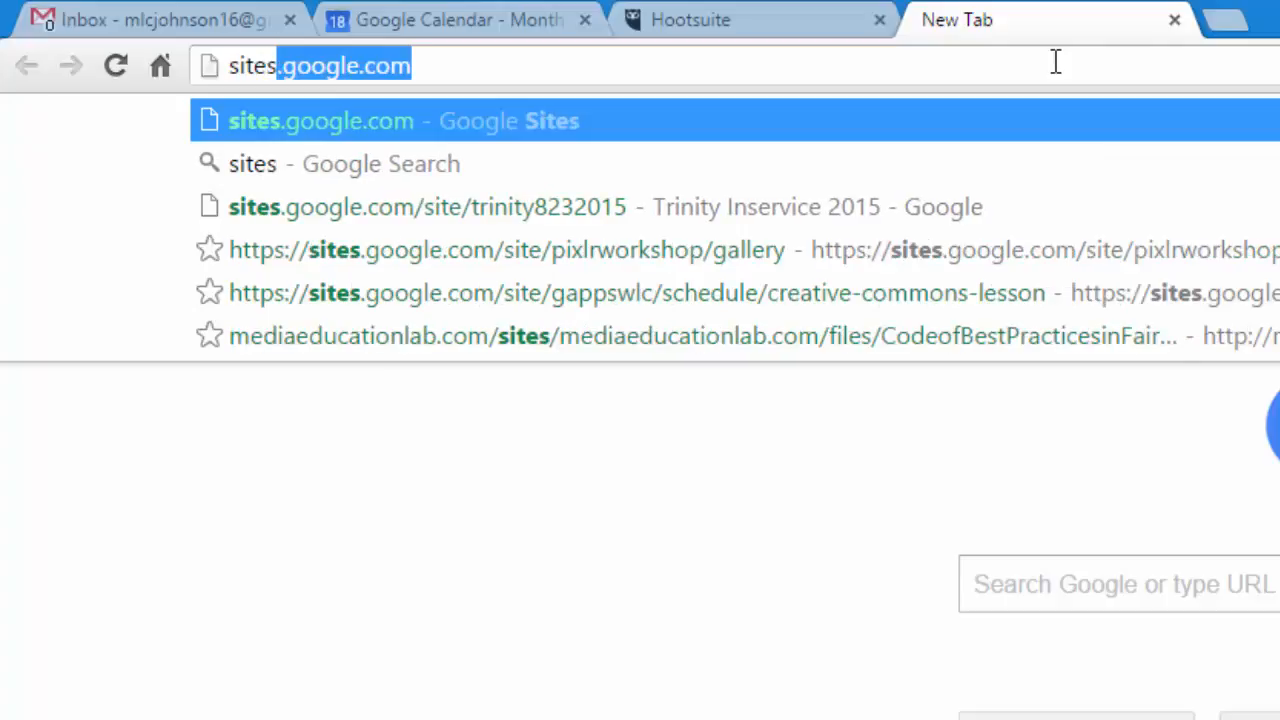
{"action": "type", "text": "le.com"}
{"action": "key", "text": "Return"}
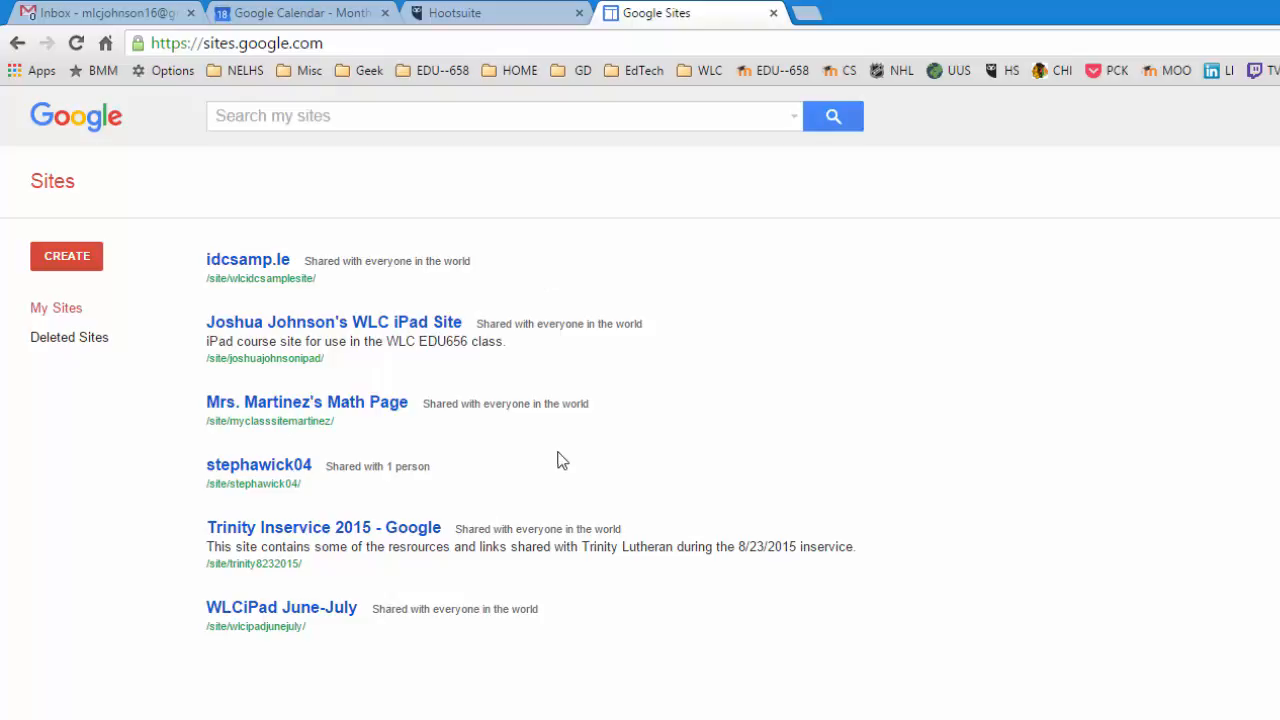
{"action": "left_click", "coordinate": [86, 266]}
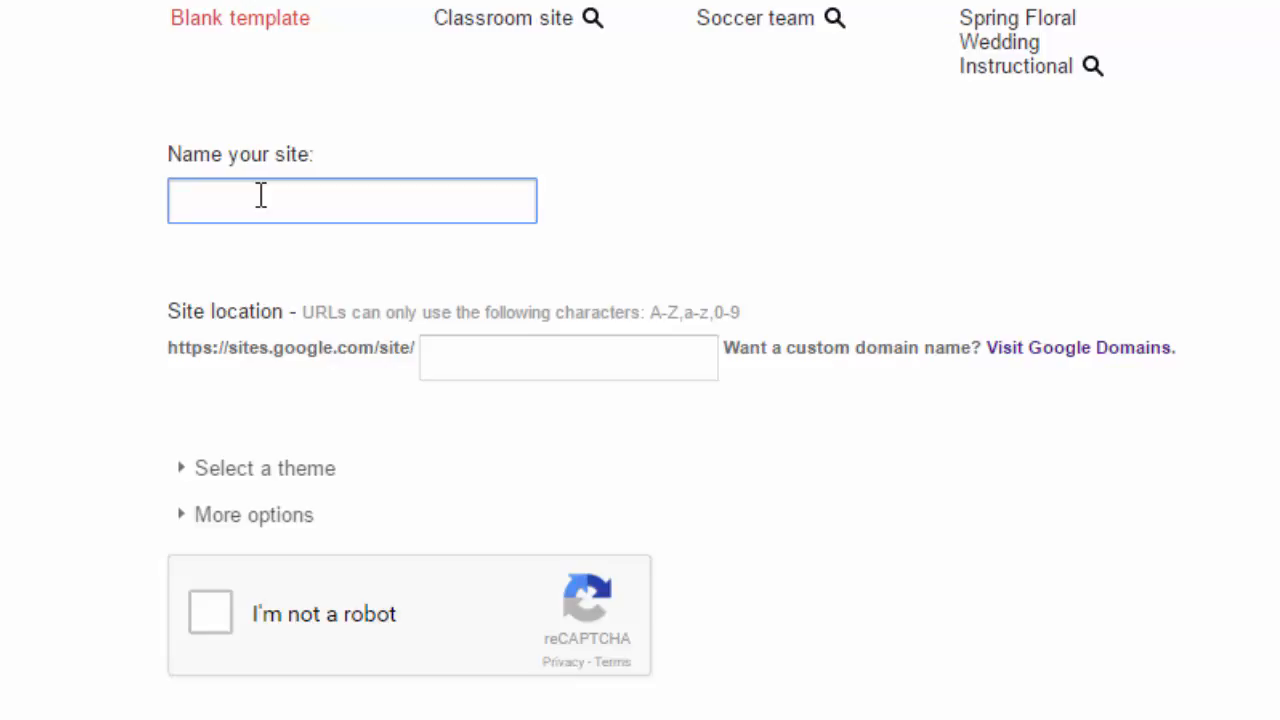
Step: Name the new site with the owner's full name followed by "-idctest"
{"action": "type", "text": "testsite"}
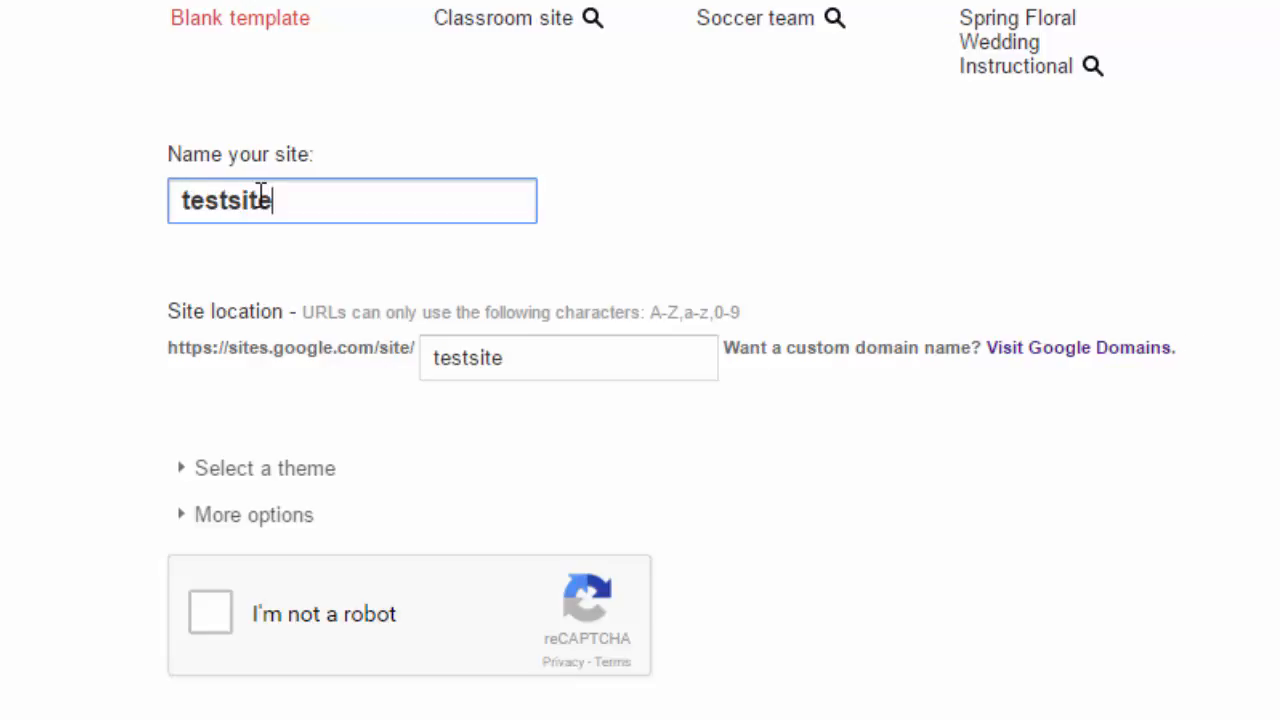
{"action": "key", "text": "BackSpace"}
{"action": "key", "text": "ctrl+a"}
{"action": "type", "text": "joshuajohnson-idctest"}
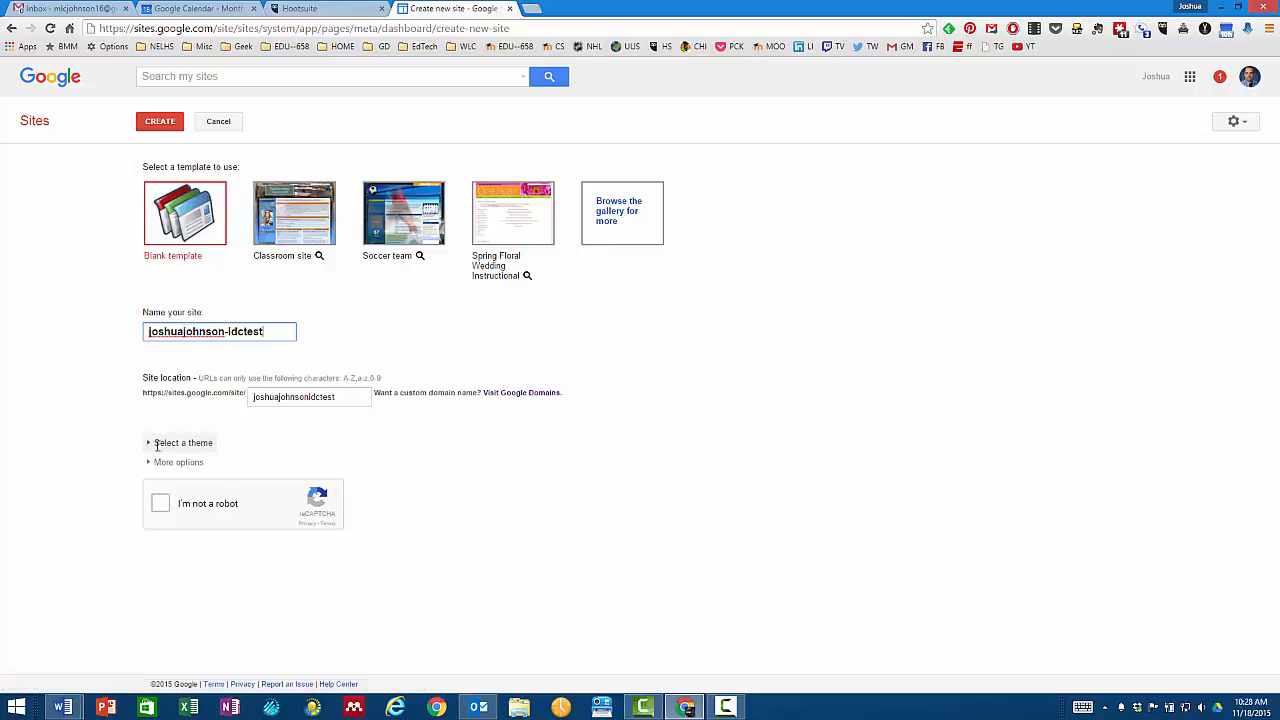
Step: Choose the Crystal Panel theme for the new site and create the site
{"action": "left_click", "coordinate": [157, 443]}
{"action": "scroll", "coordinate": [180, 440], "scroll_direction": "down", "scroll_amount": 2}
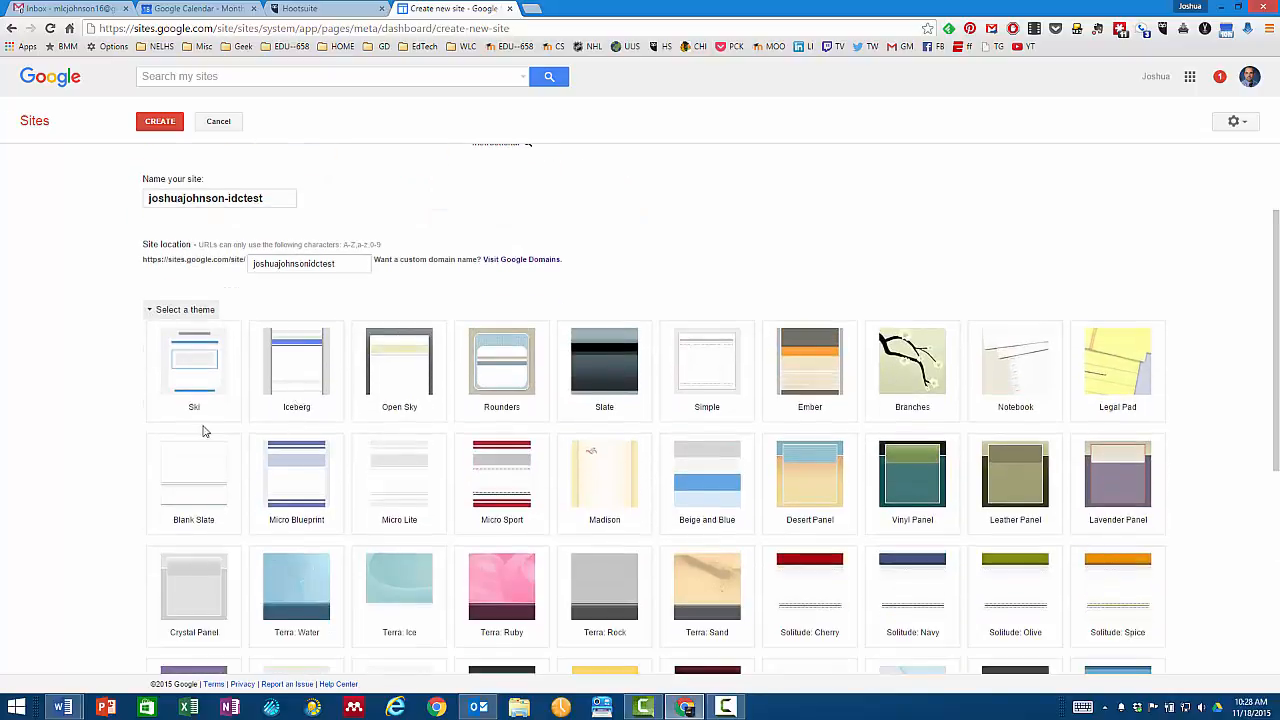
{"action": "scroll", "coordinate": [195, 438], "scroll_direction": "down", "scroll_amount": 1}
{"action": "left_click", "coordinate": [190, 460]}
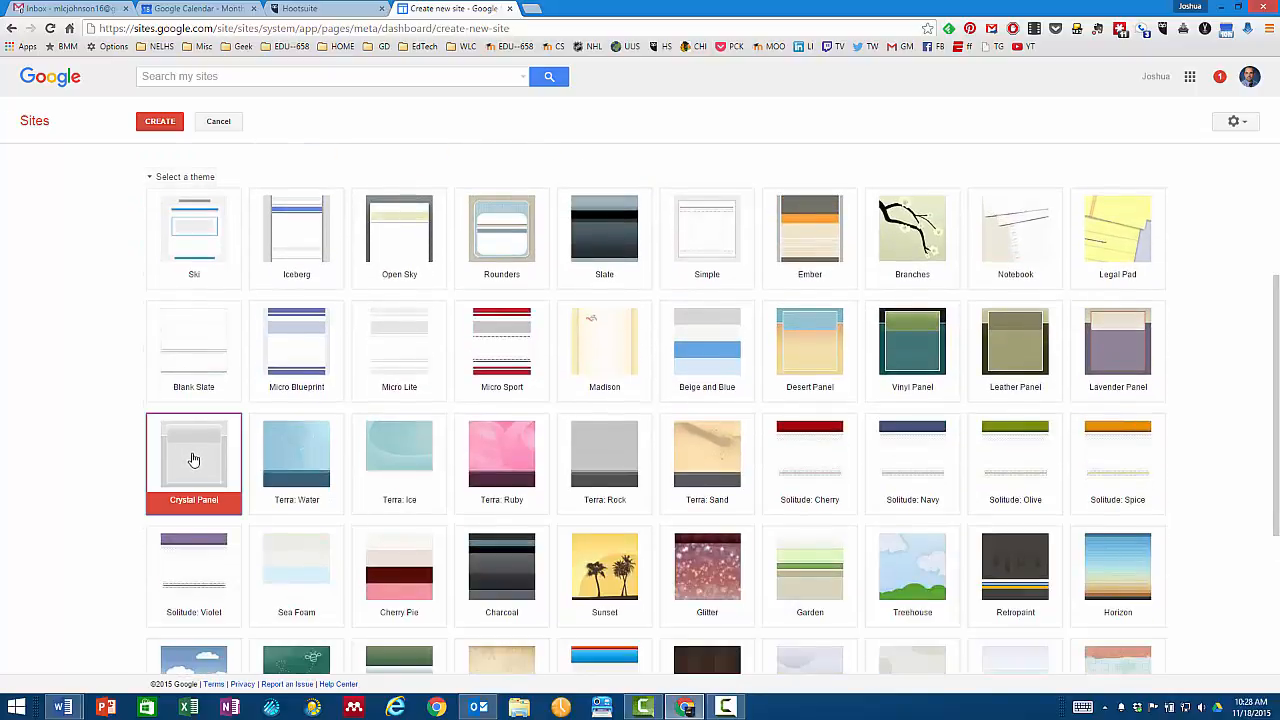
{"action": "scroll", "coordinate": [289, 343], "scroll_direction": "down", "scroll_amount": 3}
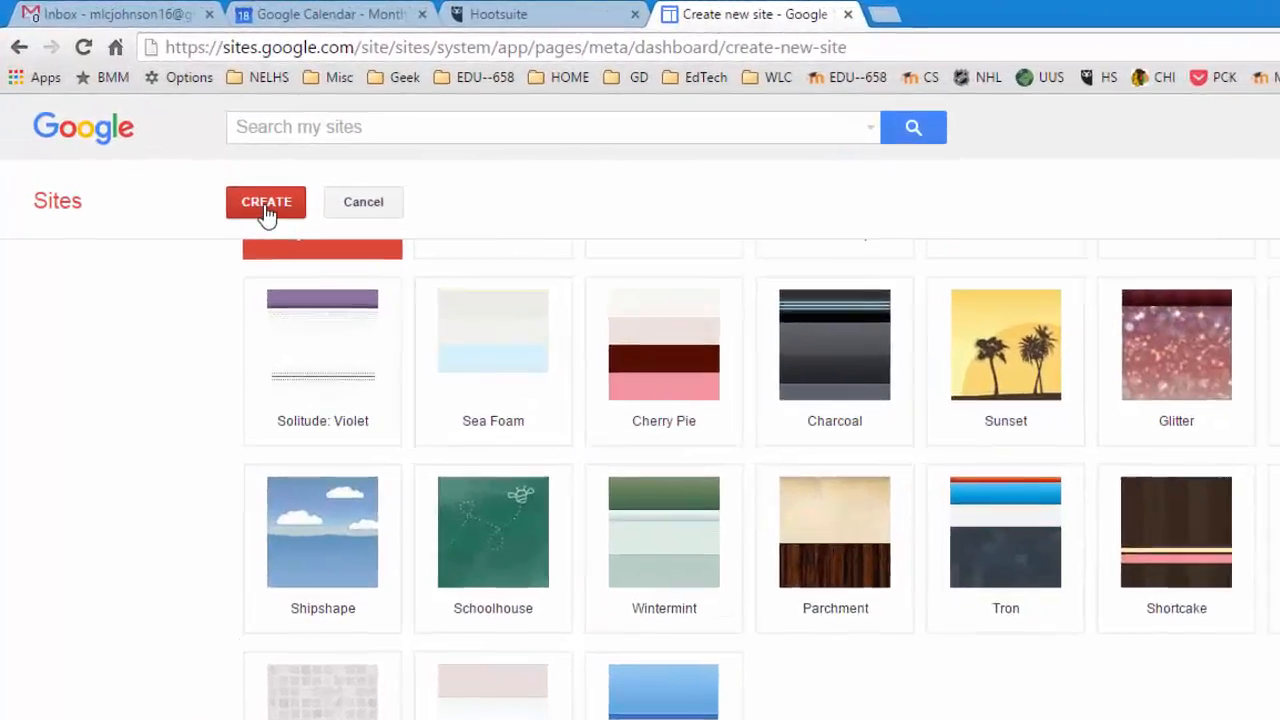
{"action": "left_click", "coordinate": [155, 125]}
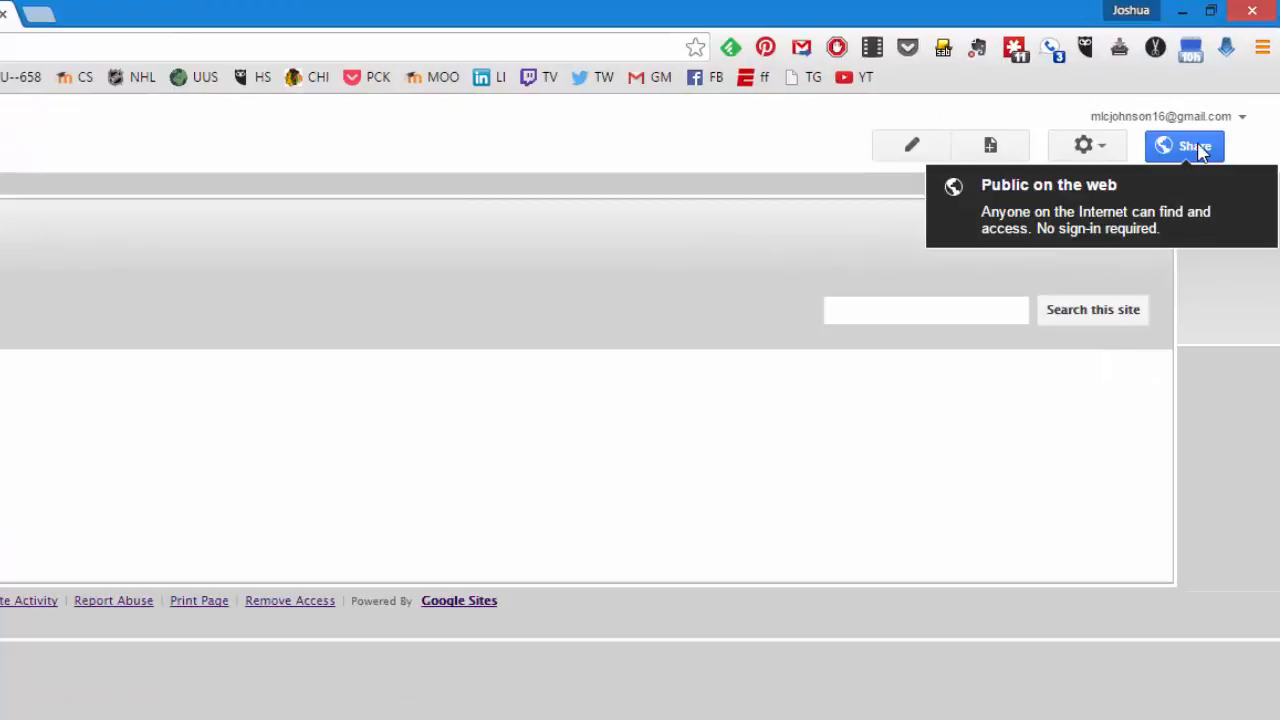
Step: Review the site's sharing settings, including the invitation roles and public visibility options, and return to the site without changing them
{"action": "left_click", "coordinate": [1196, 147]}
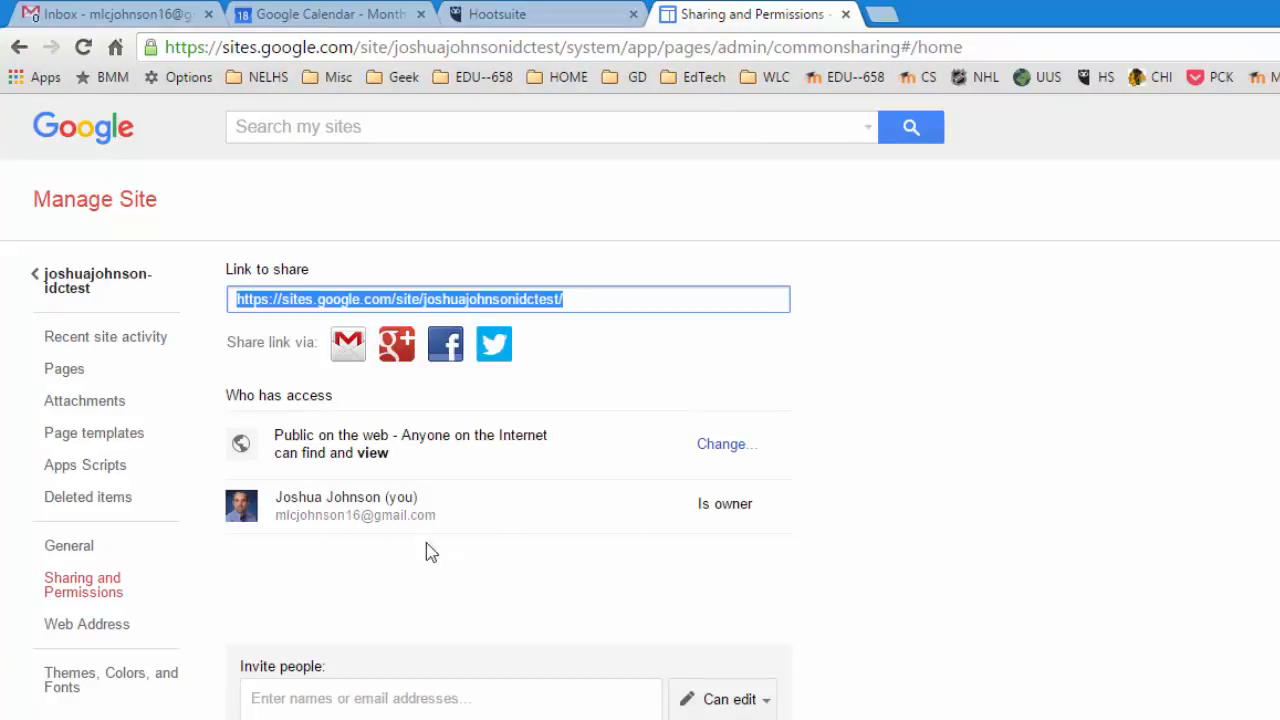
{"action": "left_click", "coordinate": [734, 700]}
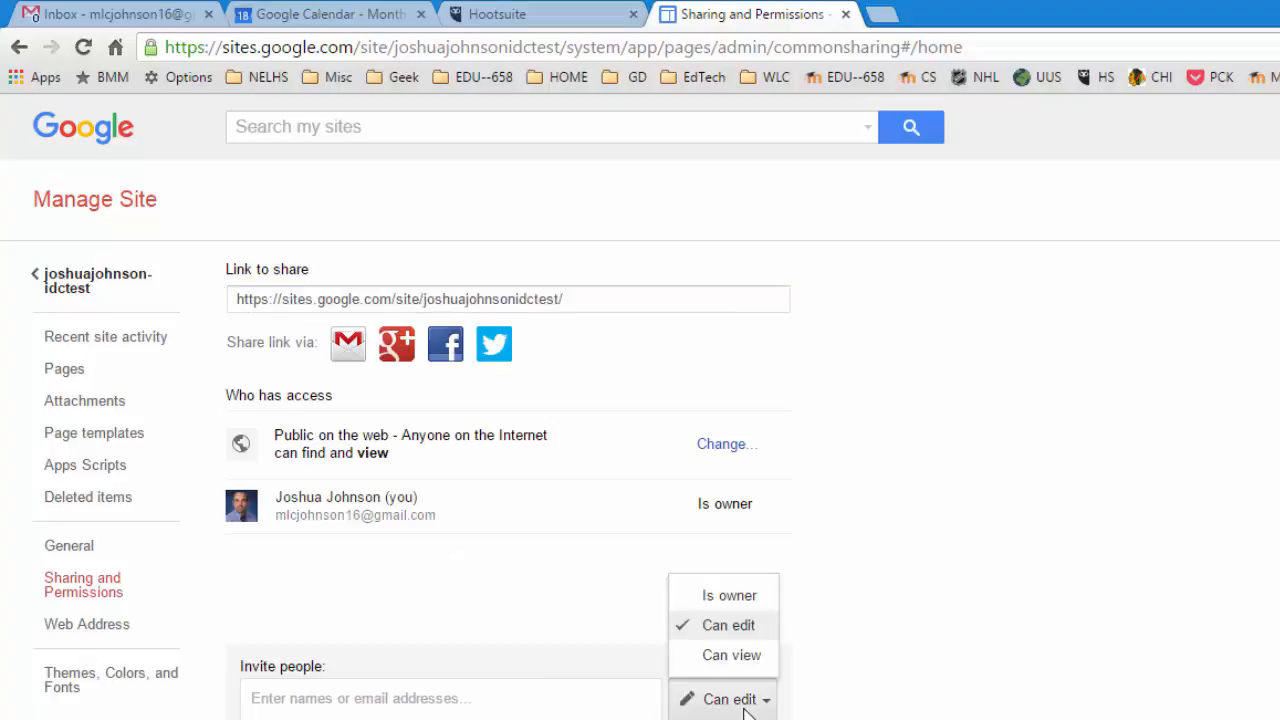
{"action": "left_click", "coordinate": [1000, 562]}
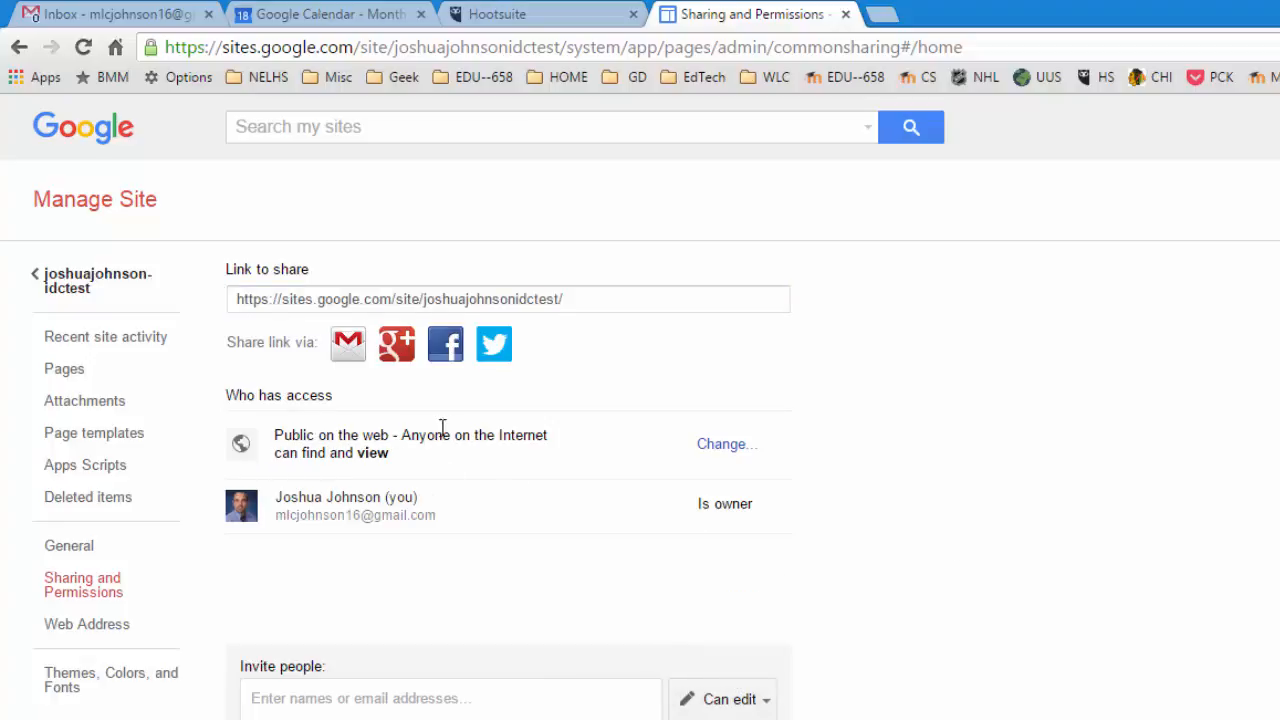
{"action": "left_click", "coordinate": [714, 446]}
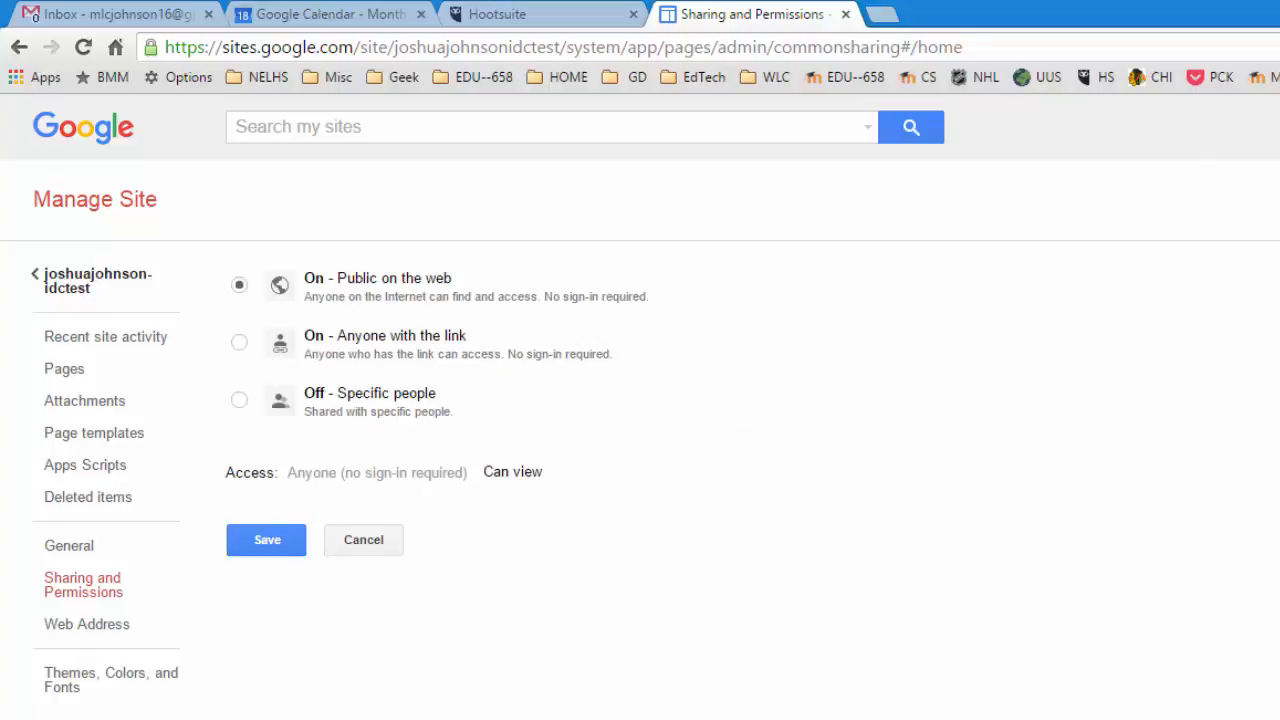
{"action": "left_click", "coordinate": [362, 539]}
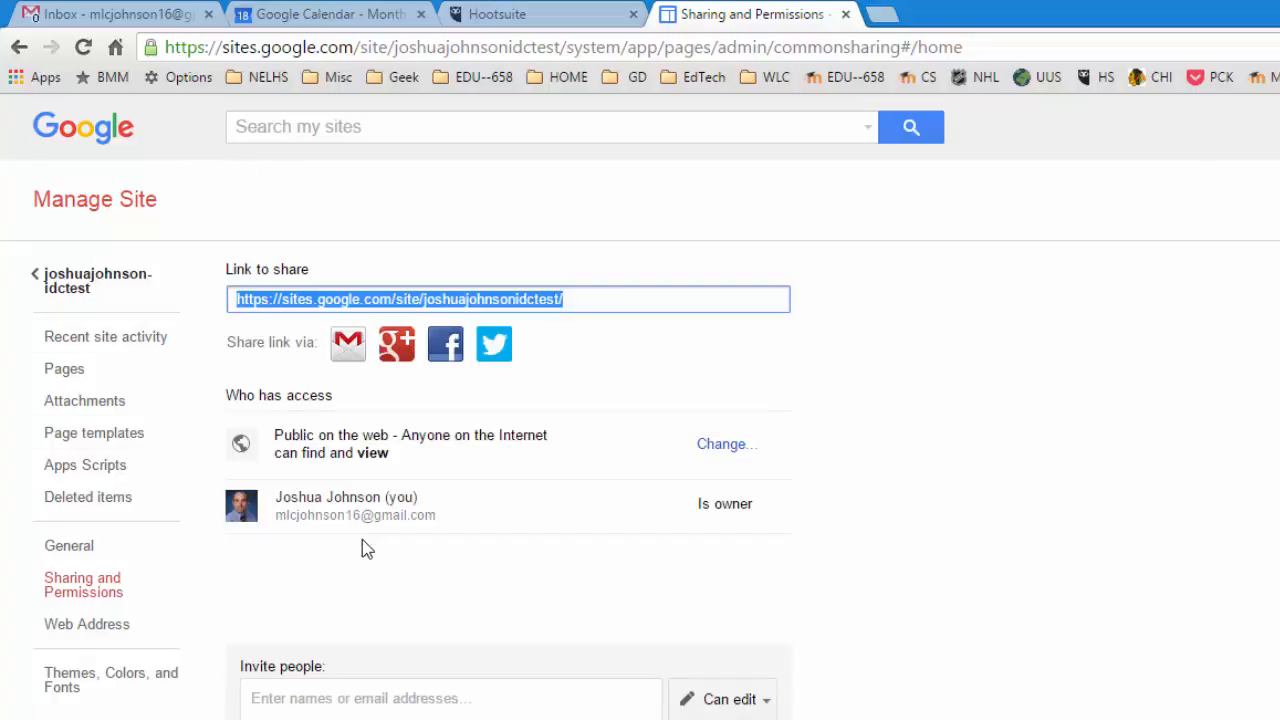
{"action": "left_click", "coordinate": [70, 302]}
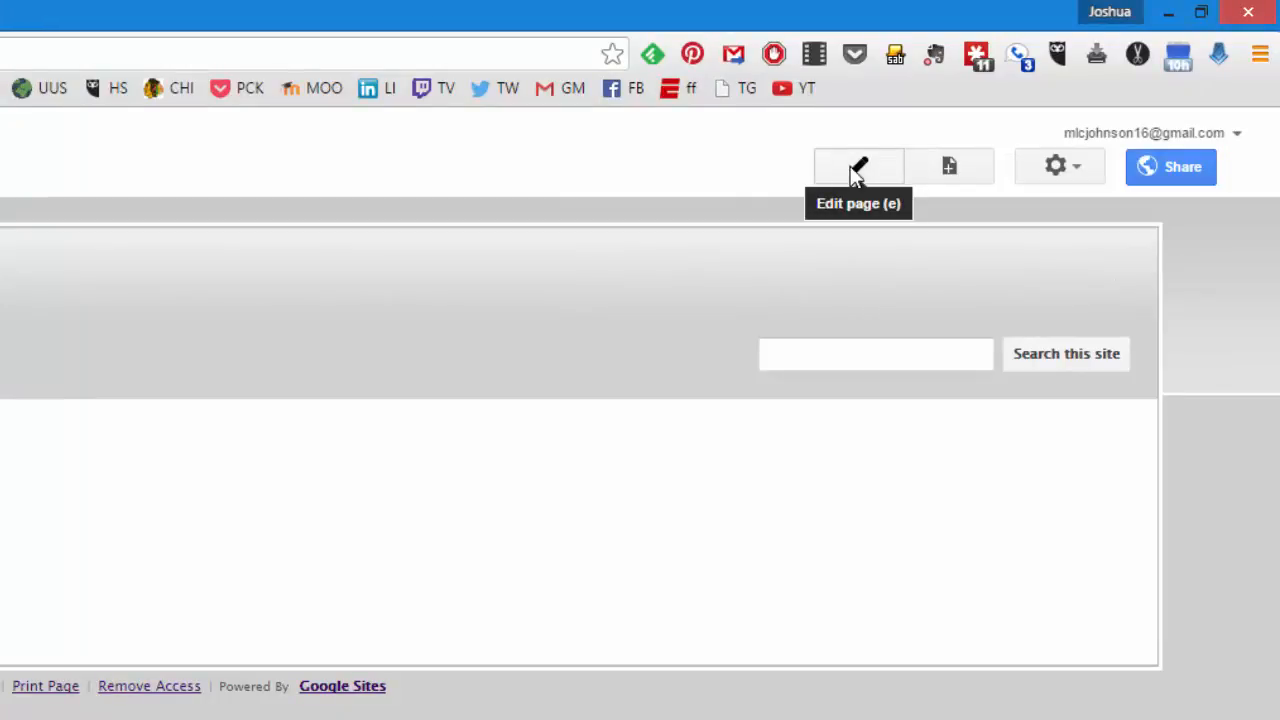
Step: Edit the home page, retitling it "Home Page" and entering "The content that I want to appear on the page." as body text
{"action": "left_click", "coordinate": [856, 171]}
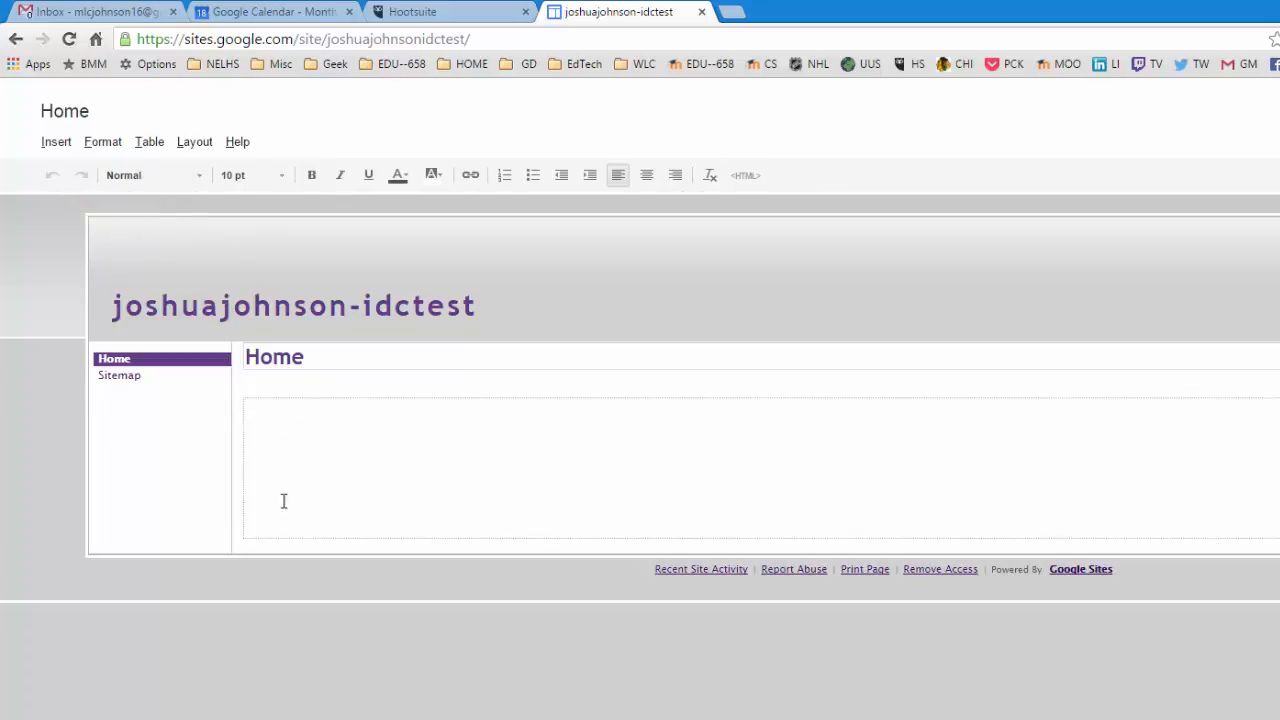
{"action": "left_click", "coordinate": [306, 356]}
{"action": "left_click_drag", "start_coordinate": [306, 356], "coordinate": [231, 364]}
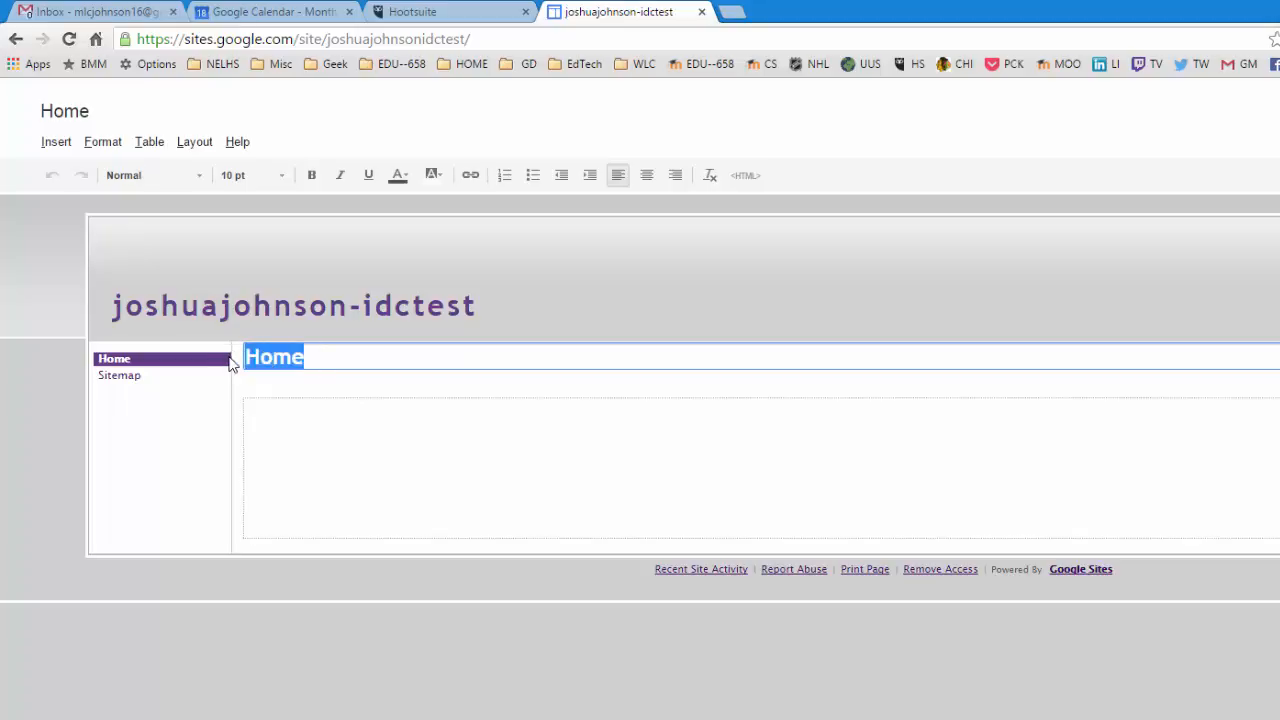
{"action": "type", "text": "Home Page"}
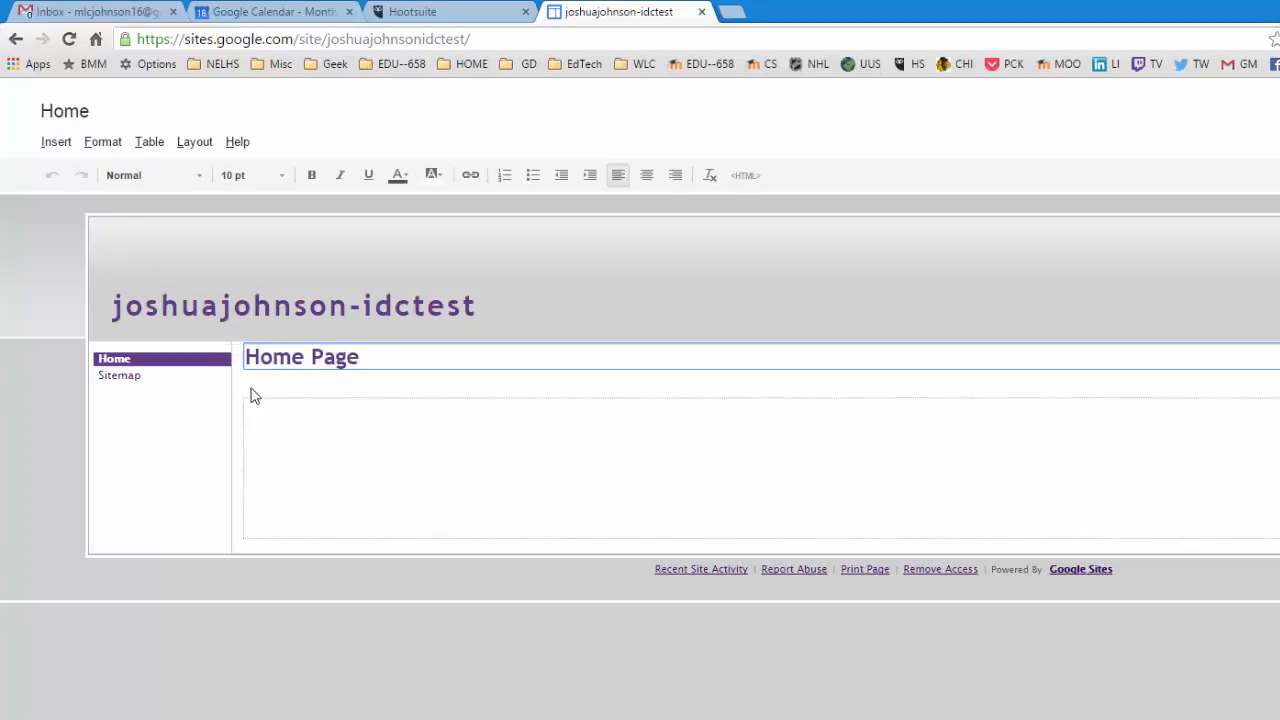
{"action": "left_click", "coordinate": [296, 432]}
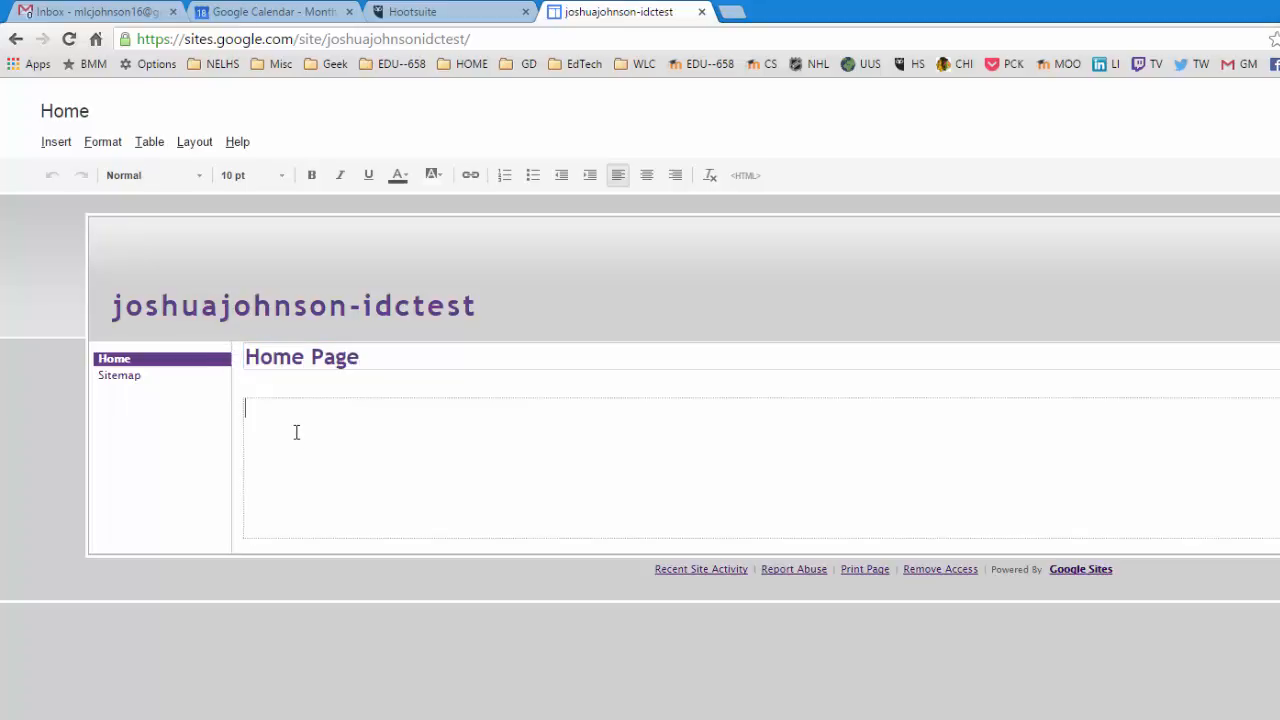
{"action": "type", "text": "The content that I want to appear on the page."}
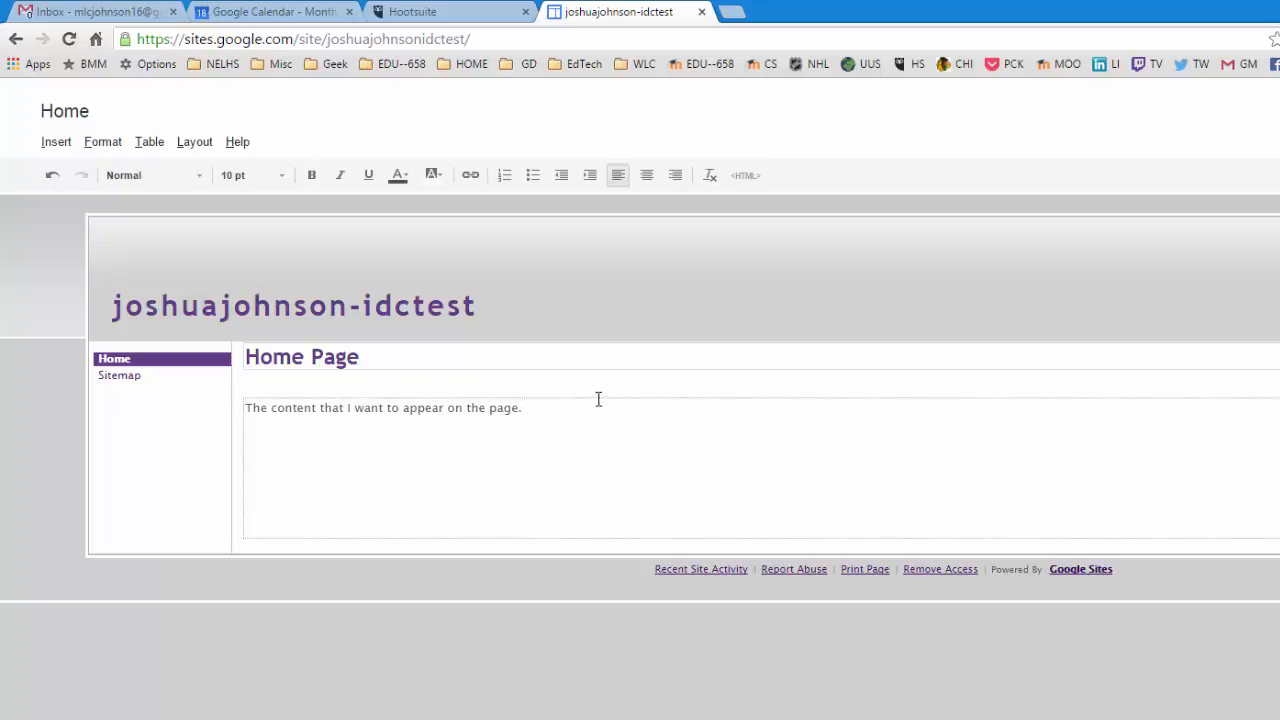
Step: Insert the Drive document "Untitled document" below the page text with its default display settings, and check its properties
{"action": "left_click", "coordinate": [66, 143]}
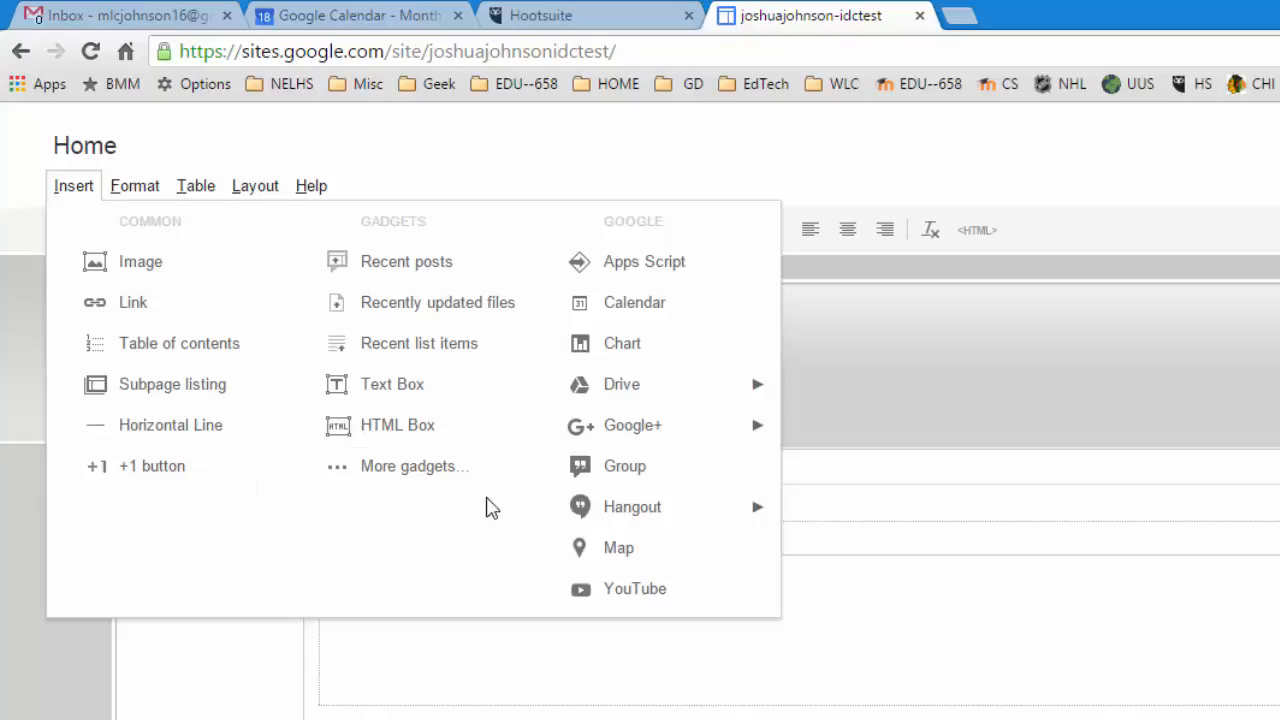
{"action": "mouse_move", "coordinate": [702, 392]}
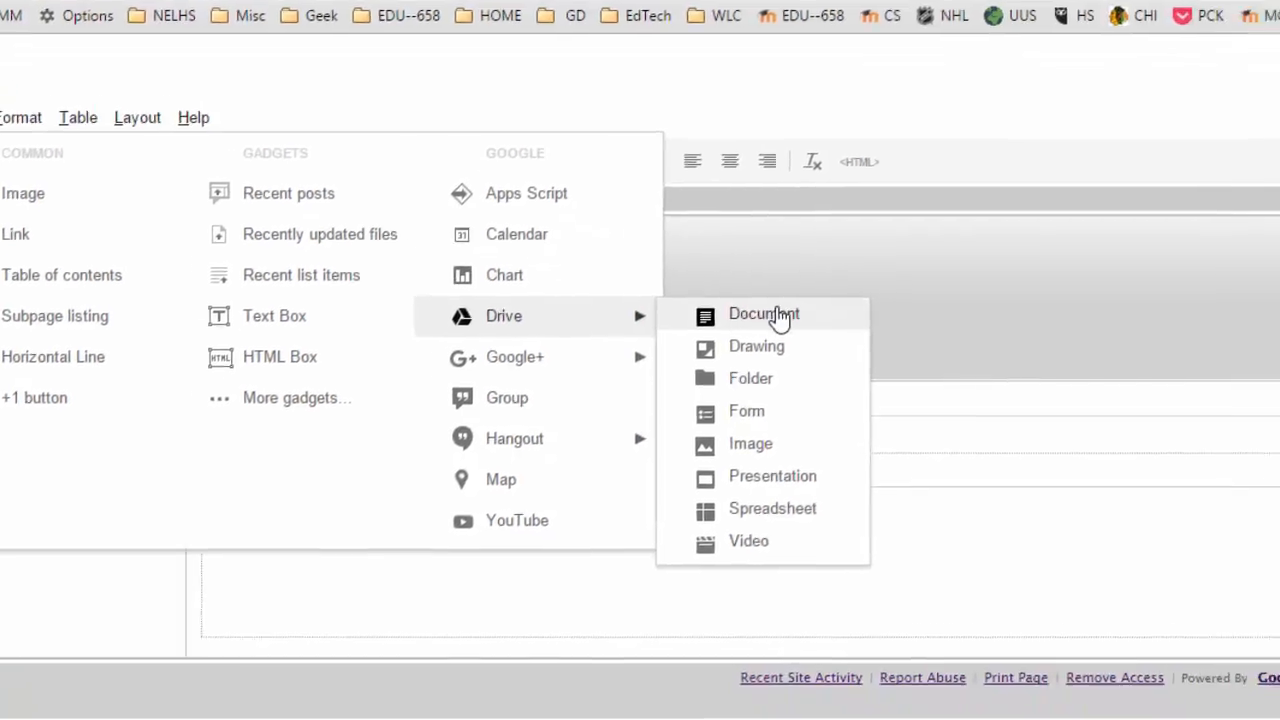
{"action": "left_click", "coordinate": [897, 388]}
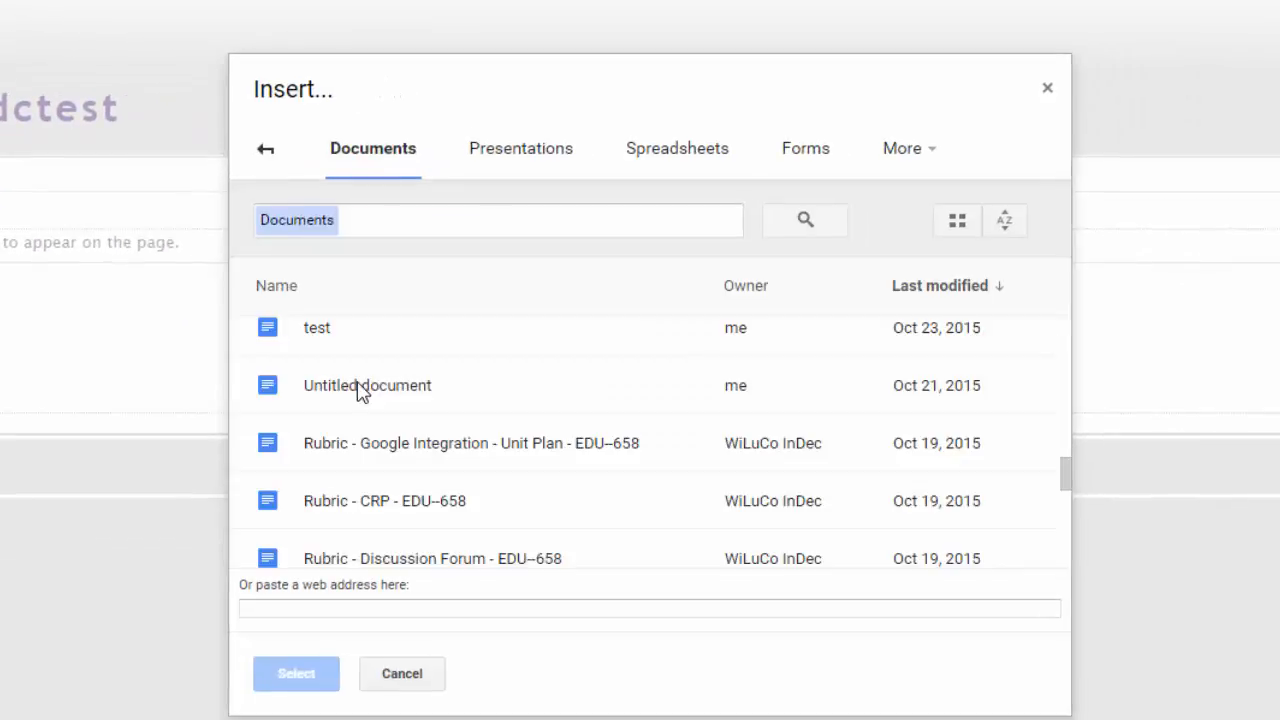
{"action": "left_click", "coordinate": [360, 390]}
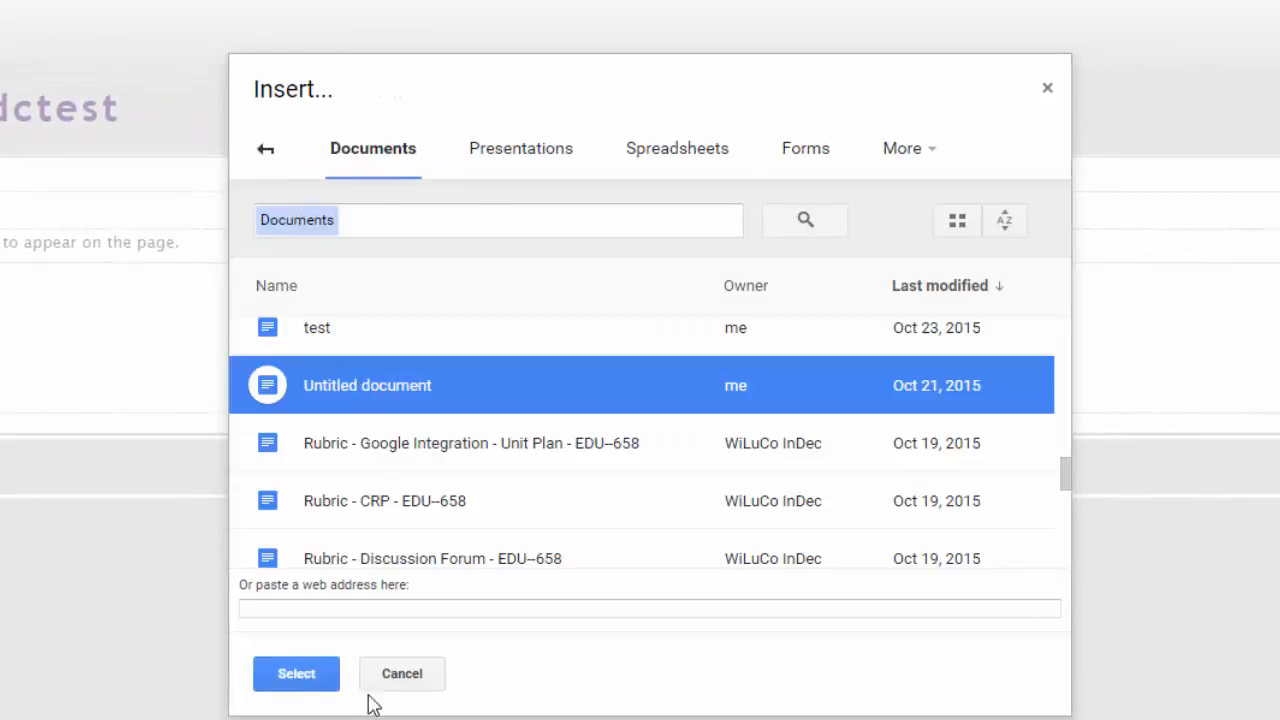
{"action": "left_click", "coordinate": [318, 682]}
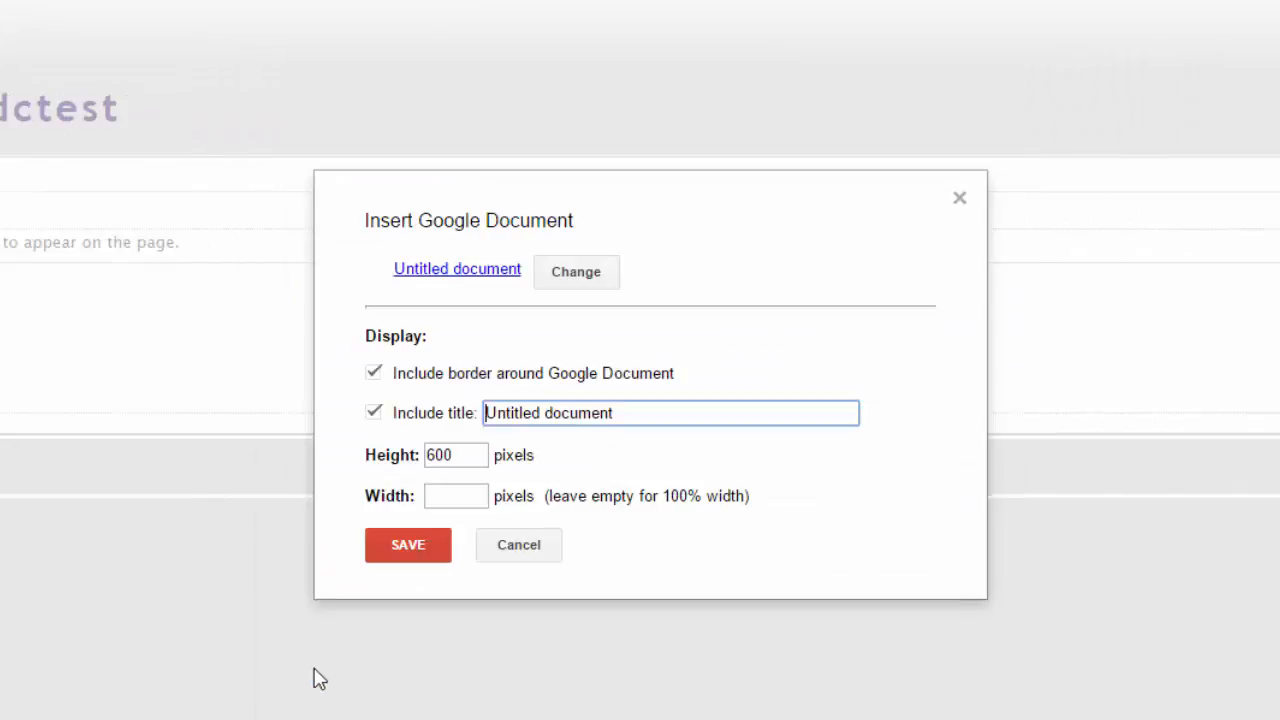
{"action": "left_click", "coordinate": [410, 545]}
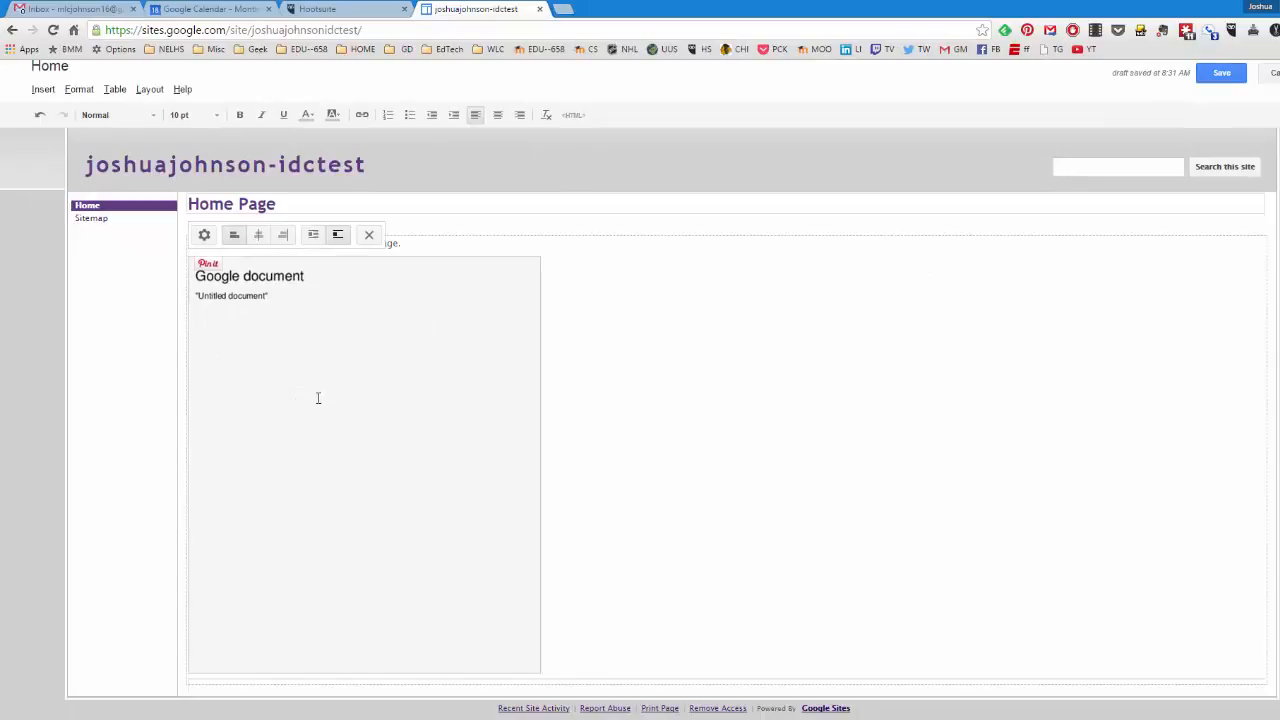
{"action": "left_click", "coordinate": [204, 234]}
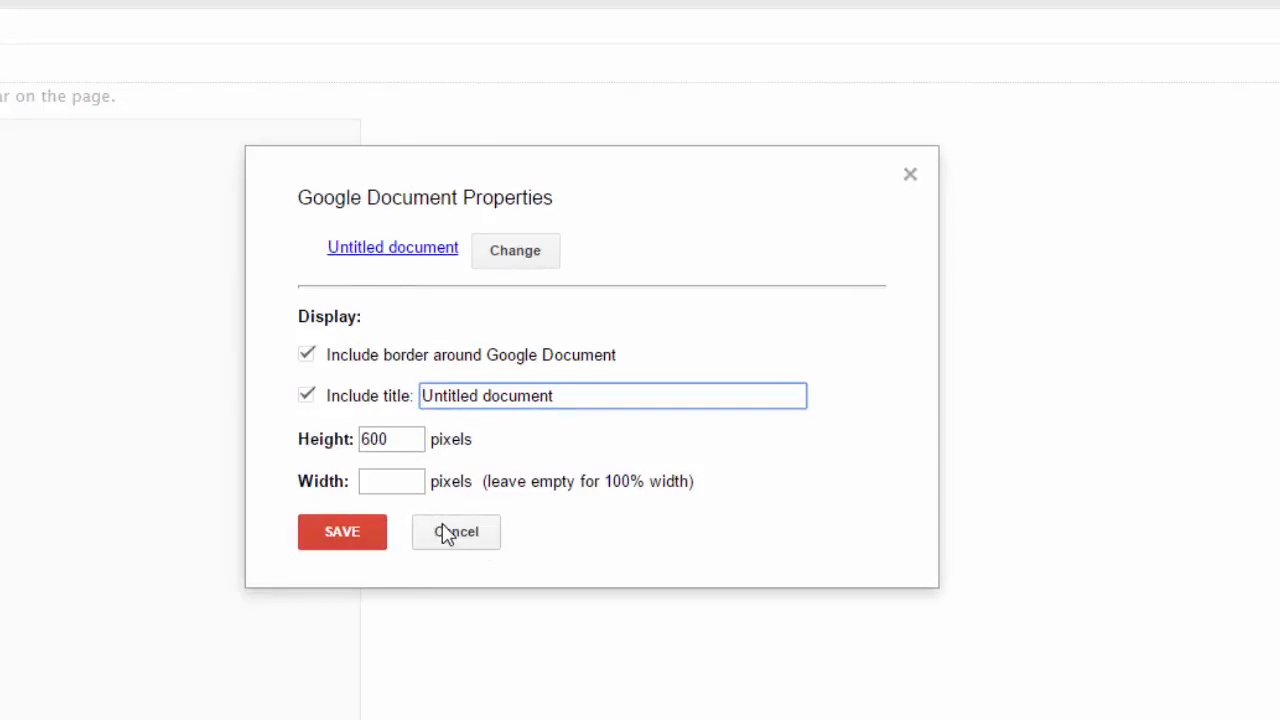
{"action": "left_click", "coordinate": [452, 533]}
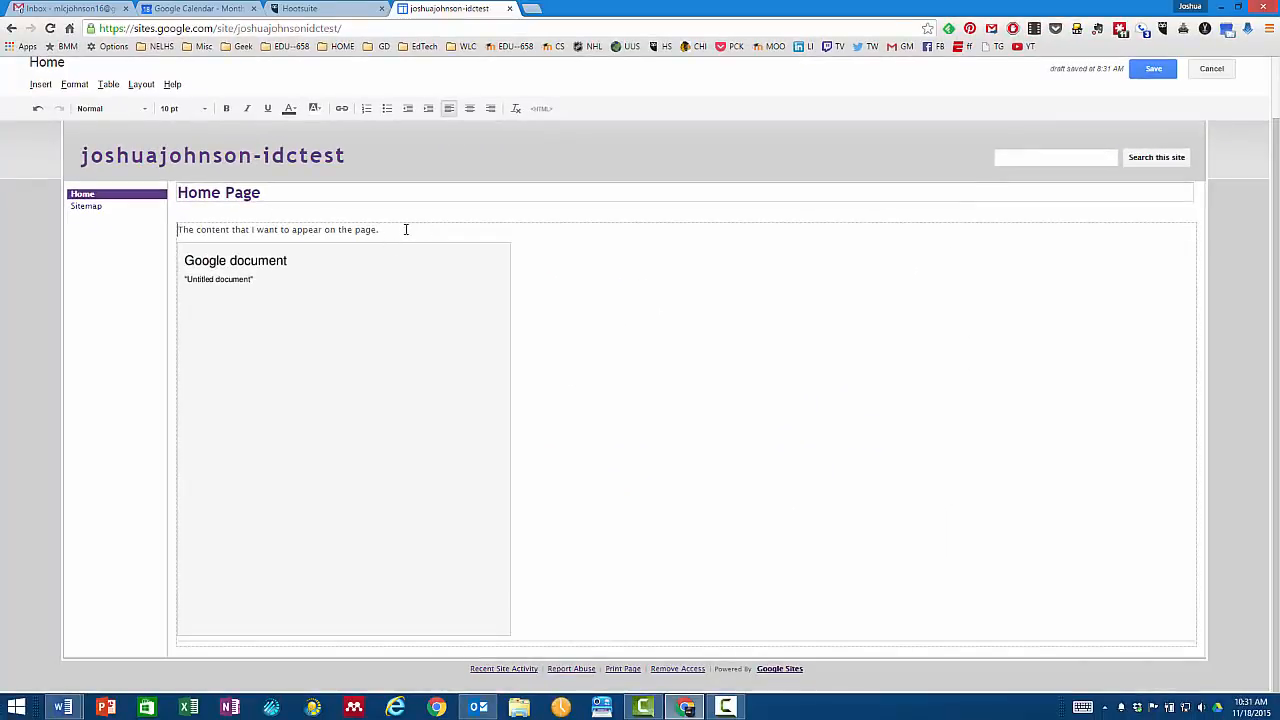
{"action": "left_click", "coordinate": [40, 84]}
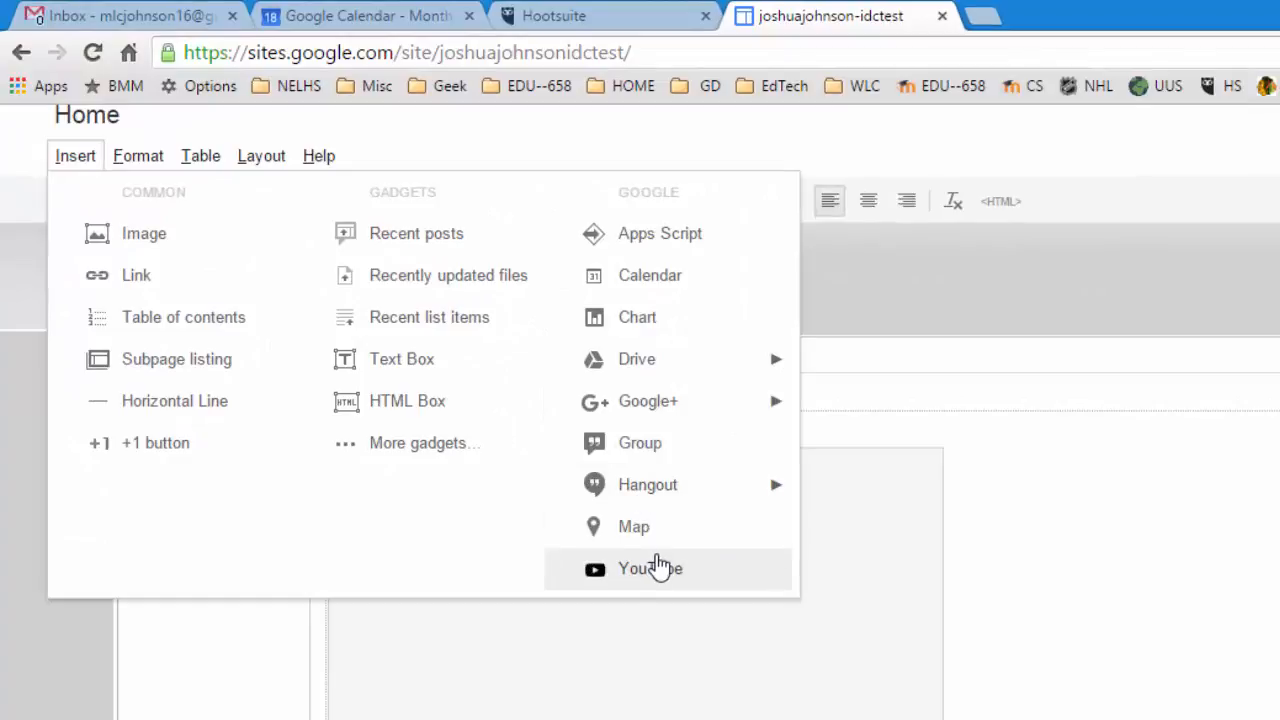
{"action": "left_click", "coordinate": [550, 481]}
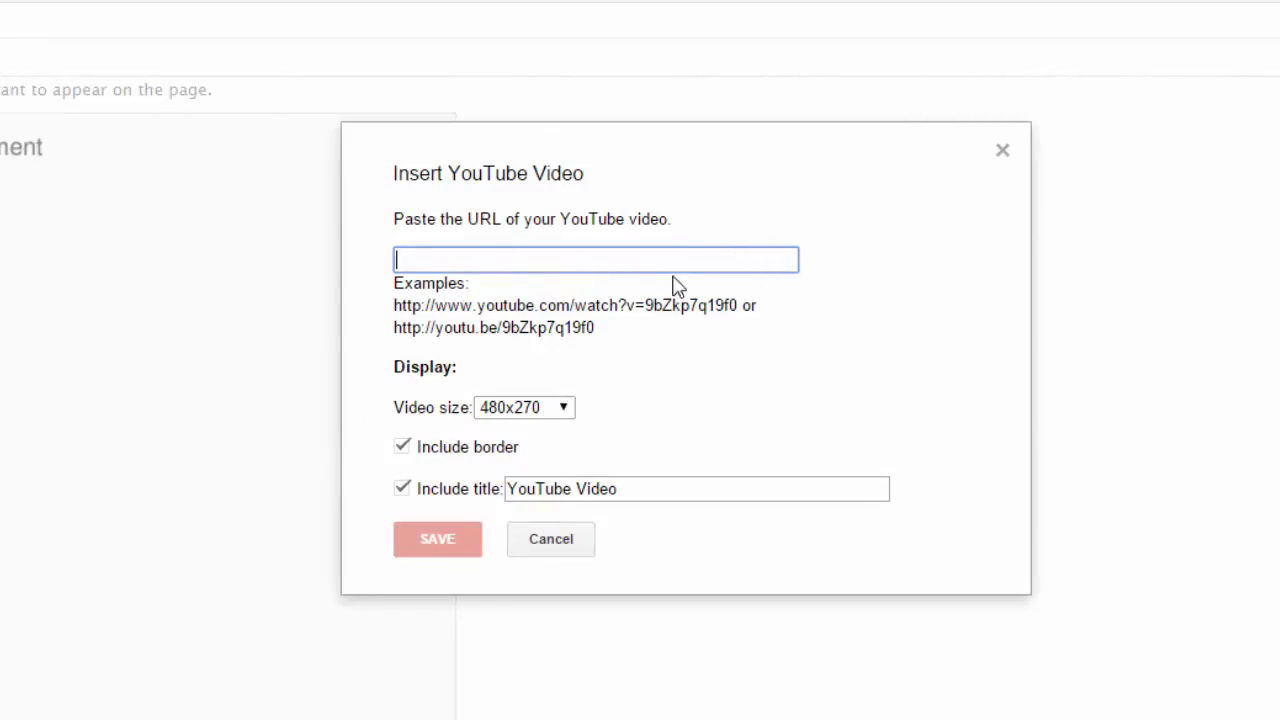
{"action": "type", "text": "https://youtu.be/WoKlrsNpK7s"}
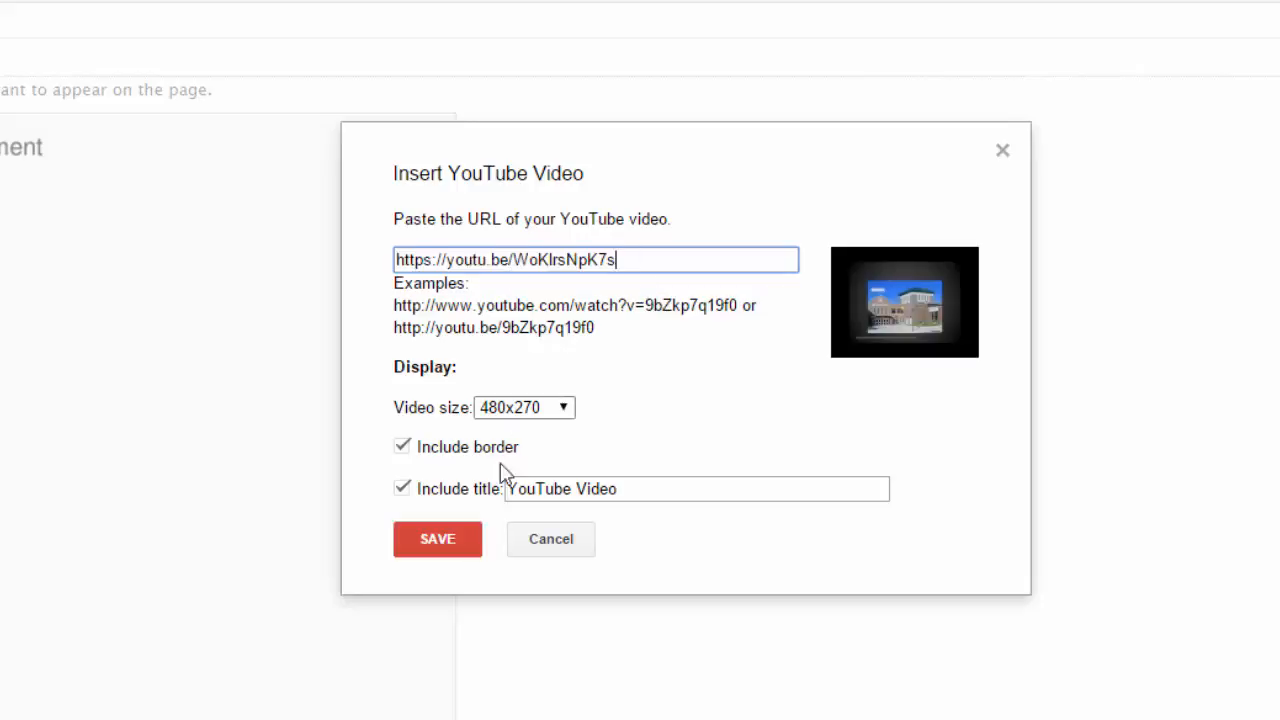
{"action": "left_click", "coordinate": [518, 416]}
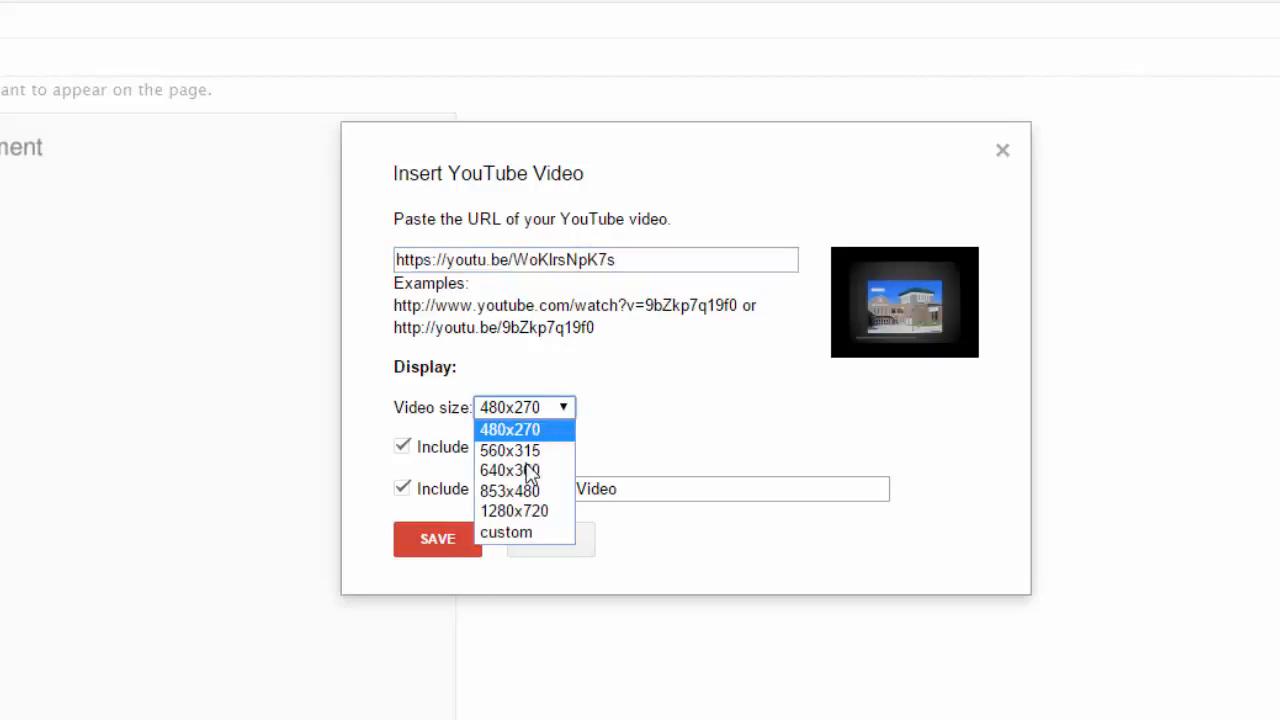
{"action": "left_click", "coordinate": [487, 469]}
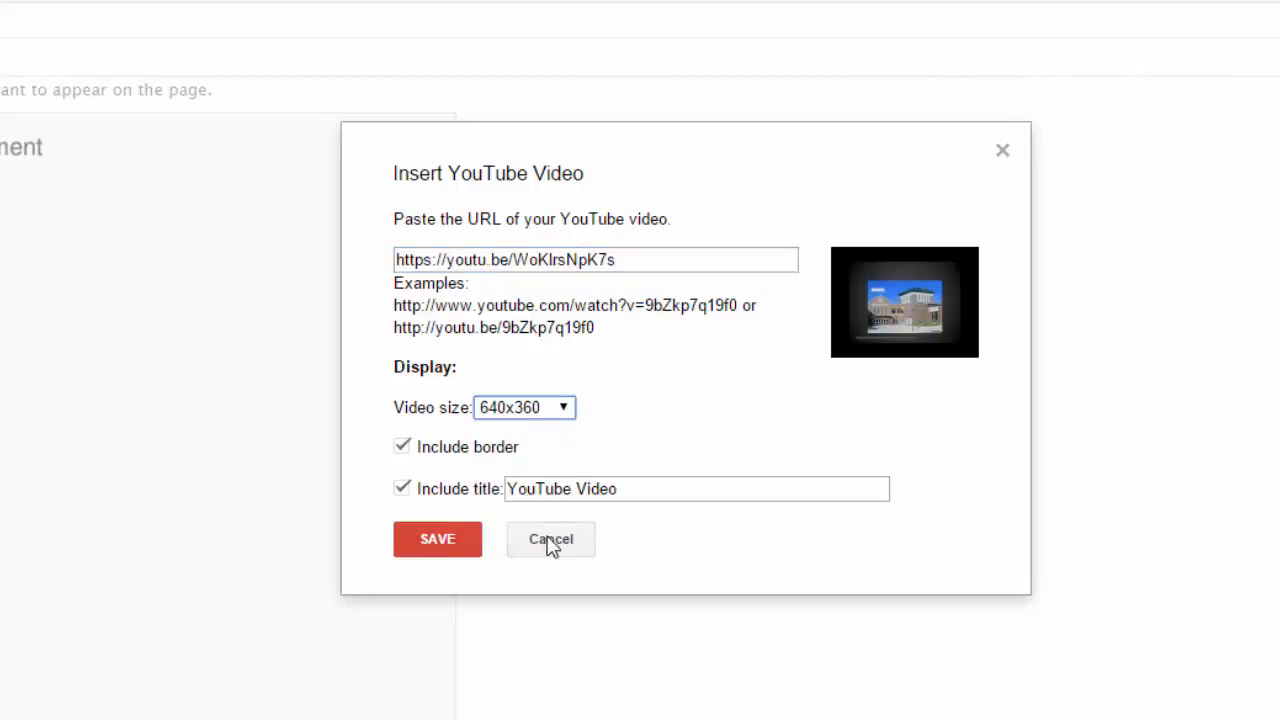
{"action": "left_click", "coordinate": [467, 545]}
{"action": "scroll", "coordinate": [280, 234], "scroll_direction": "down", "scroll_amount": 3}
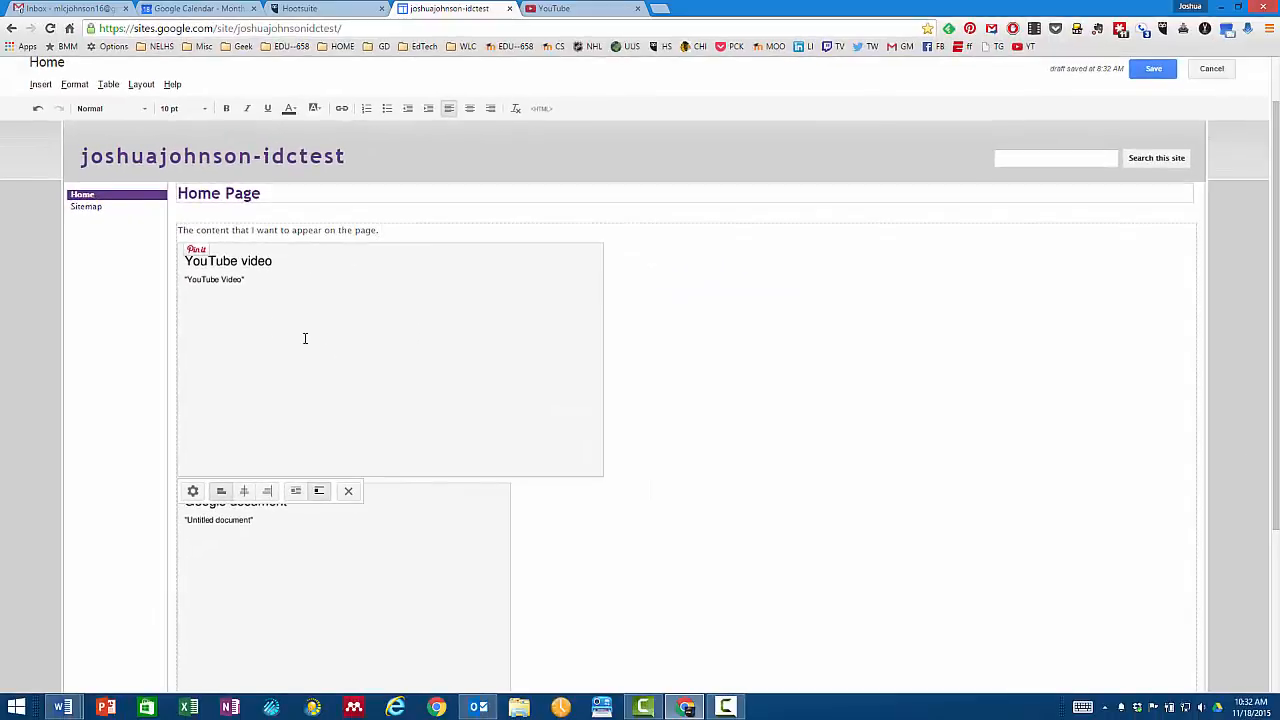
{"action": "scroll", "coordinate": [80, 45], "scroll_direction": "down", "scroll_amount": 2}
{"action": "scroll", "coordinate": [290, 330], "scroll_direction": "down", "scroll_amount": 1}
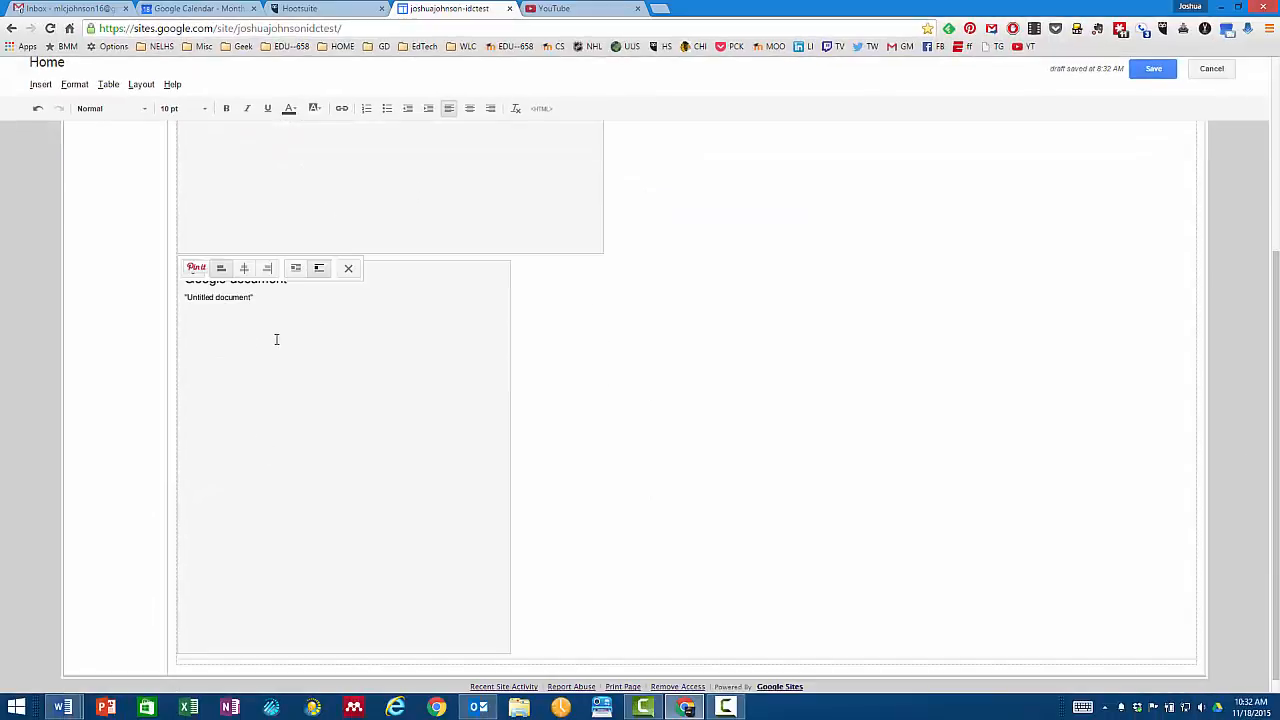
Step: Apply the Three column layout to the home page and check how the content is arranged
{"action": "scroll", "coordinate": [340, 431], "scroll_direction": "up", "scroll_amount": 3}
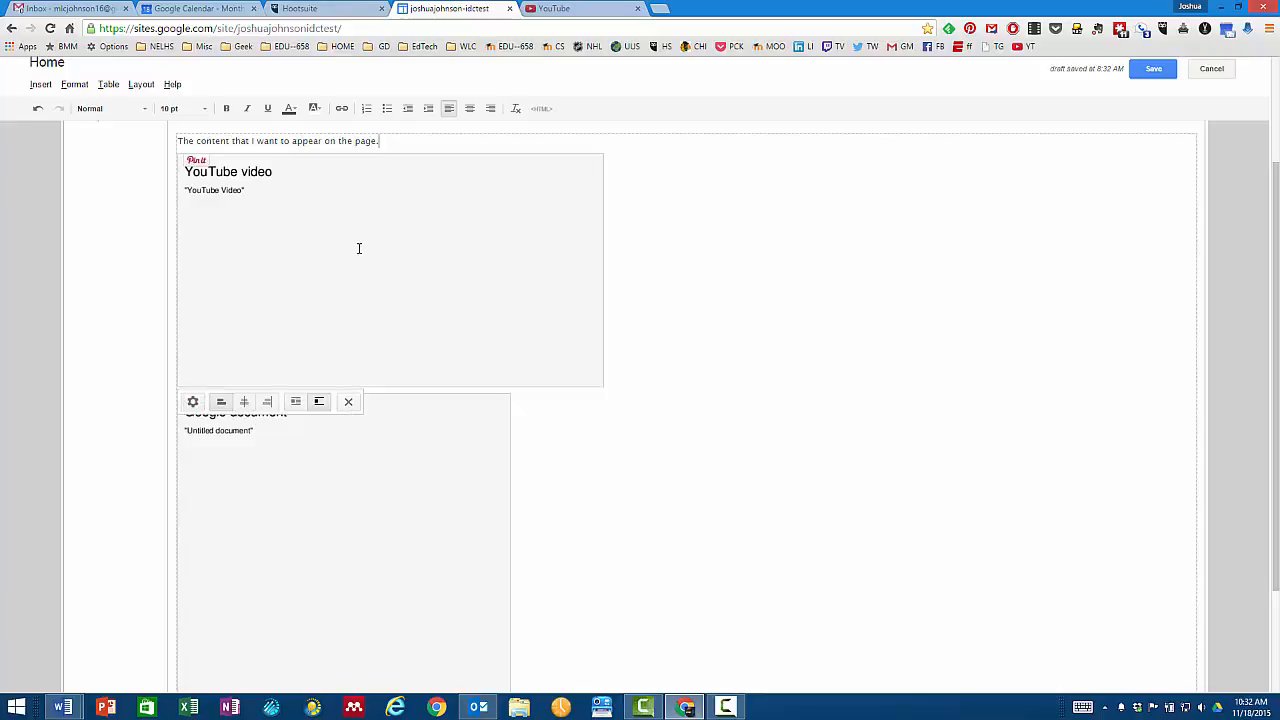
{"action": "scroll", "coordinate": [840, 372], "scroll_direction": "up", "scroll_amount": 3}
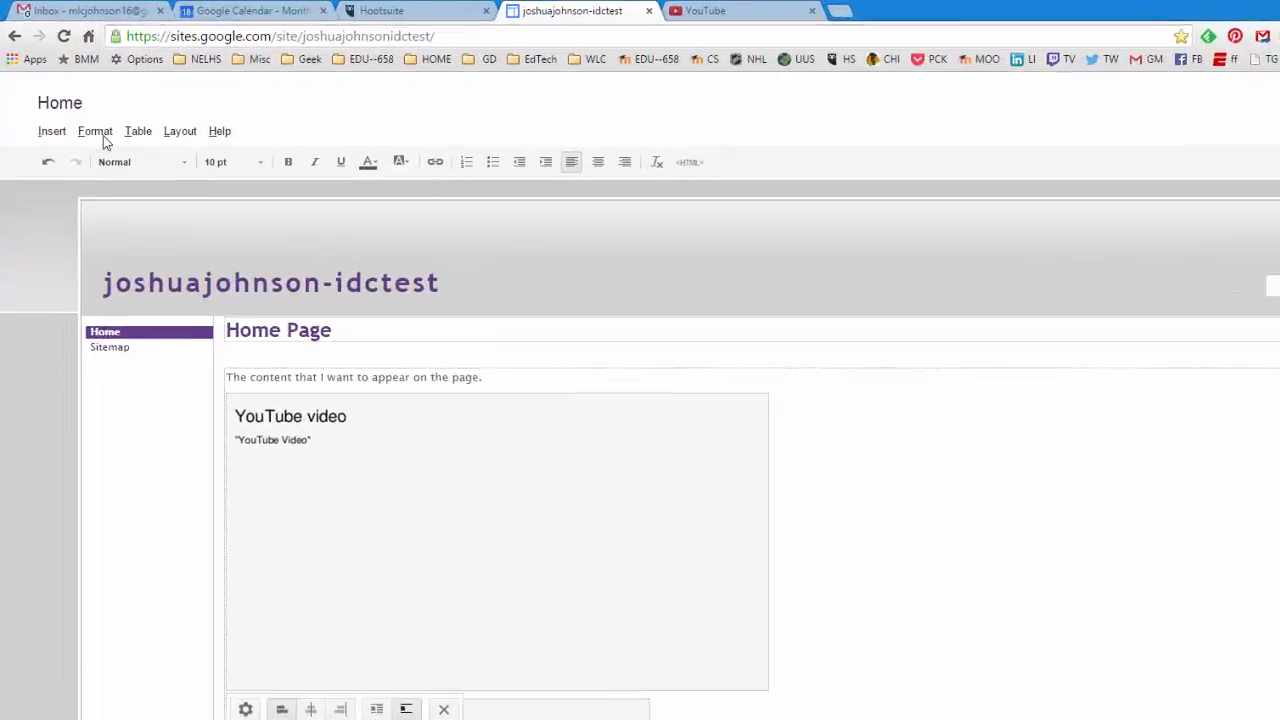
{"action": "left_click", "coordinate": [78, 105]}
{"action": "mouse_move", "coordinate": [182, 168]}
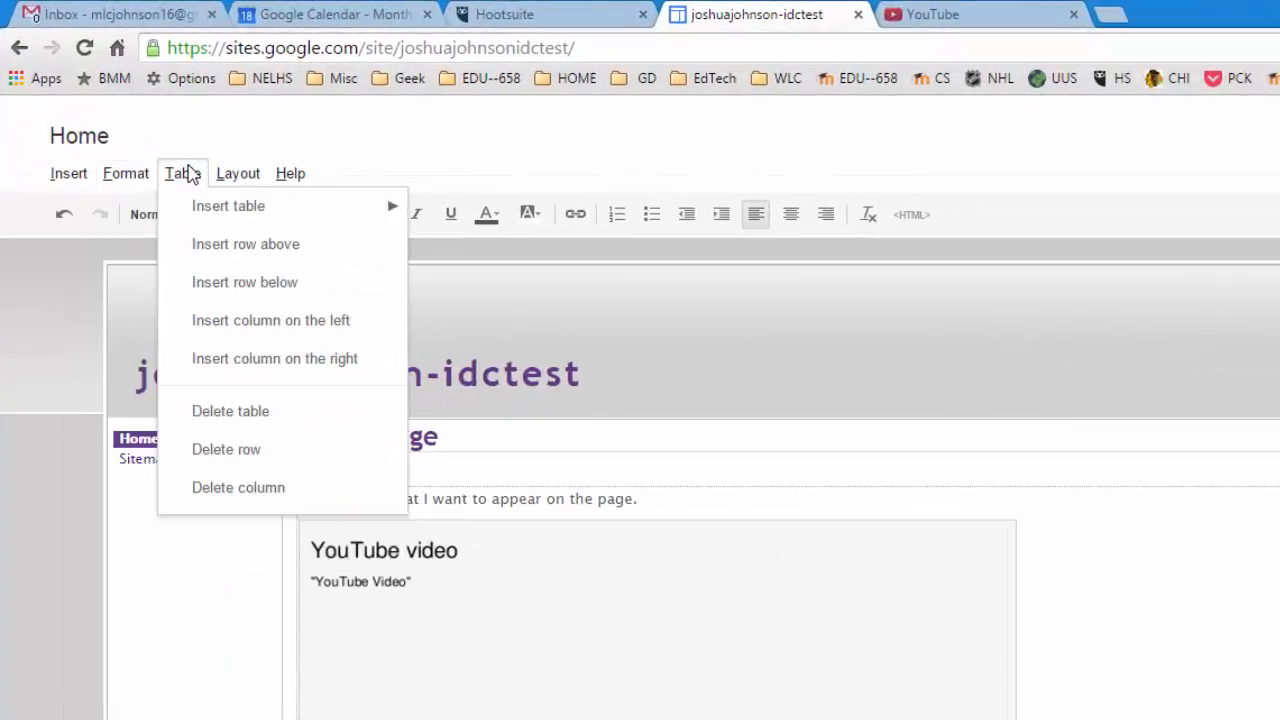
{"action": "mouse_move", "coordinate": [245, 178]}
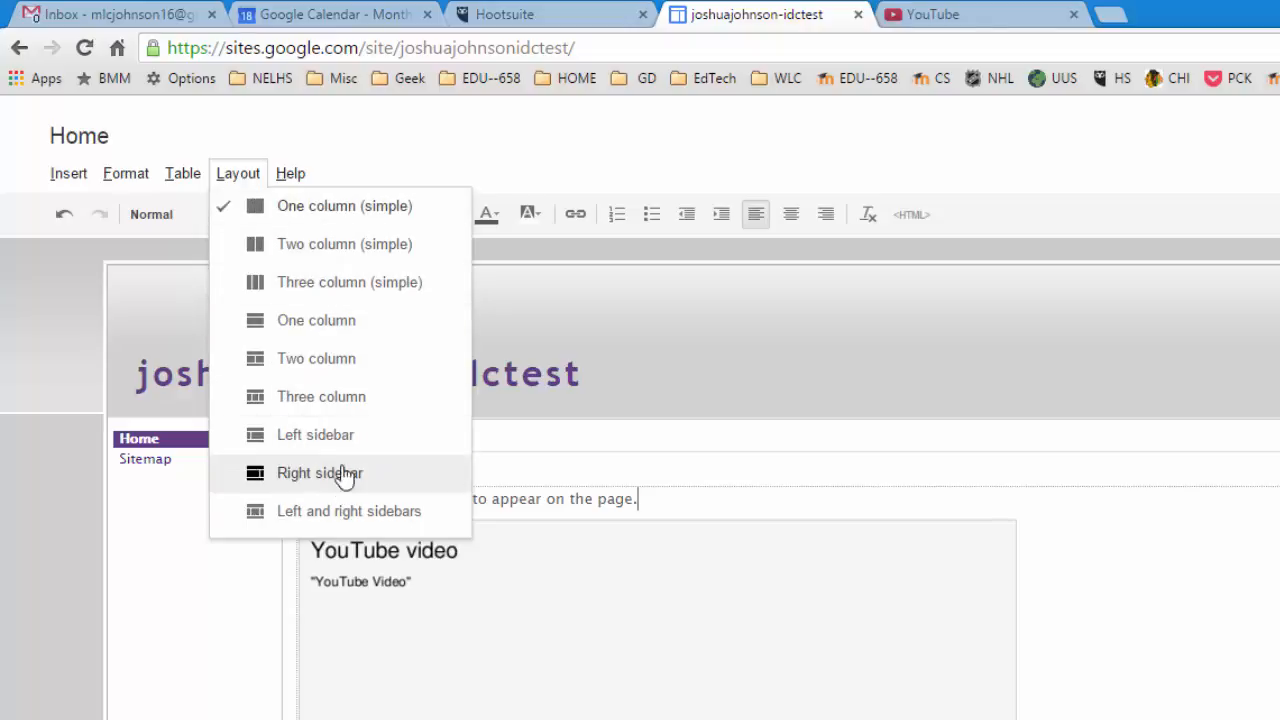
{"action": "left_click", "coordinate": [347, 406]}
{"action": "scroll", "coordinate": [770, 410], "scroll_direction": "down", "scroll_amount": 3}
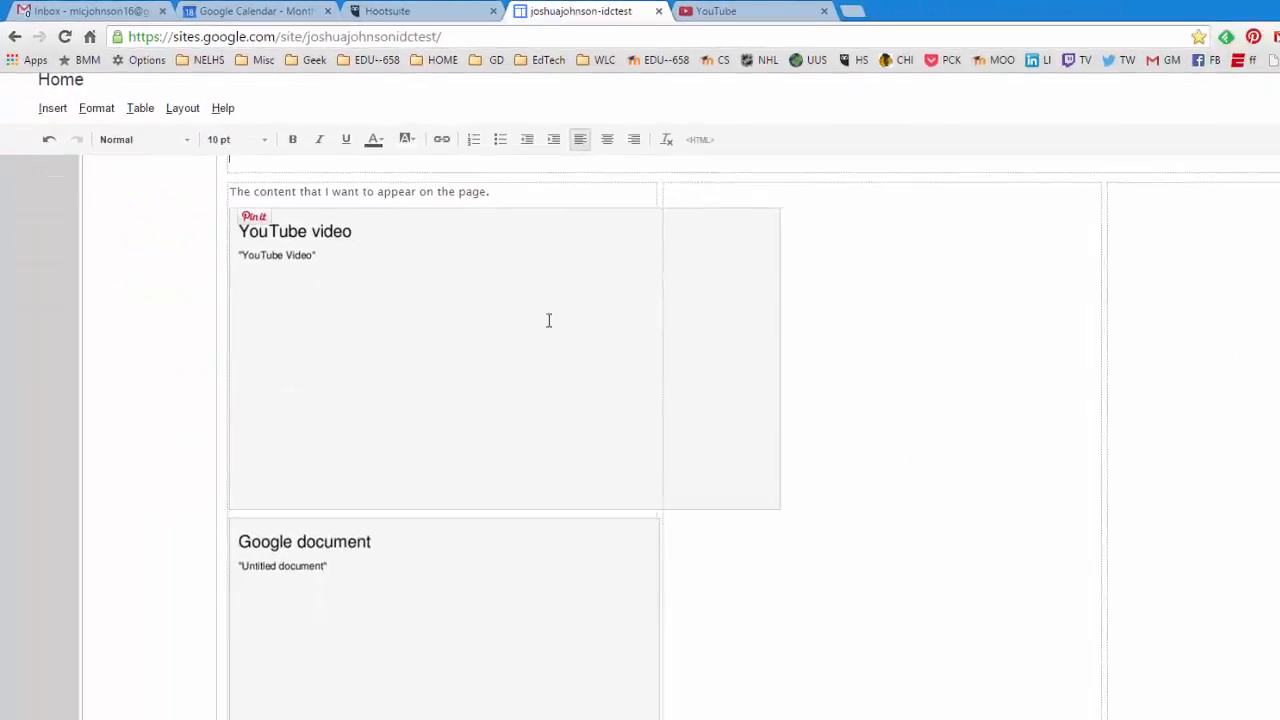
{"action": "scroll", "coordinate": [754, 240], "scroll_direction": "down", "scroll_amount": 2}
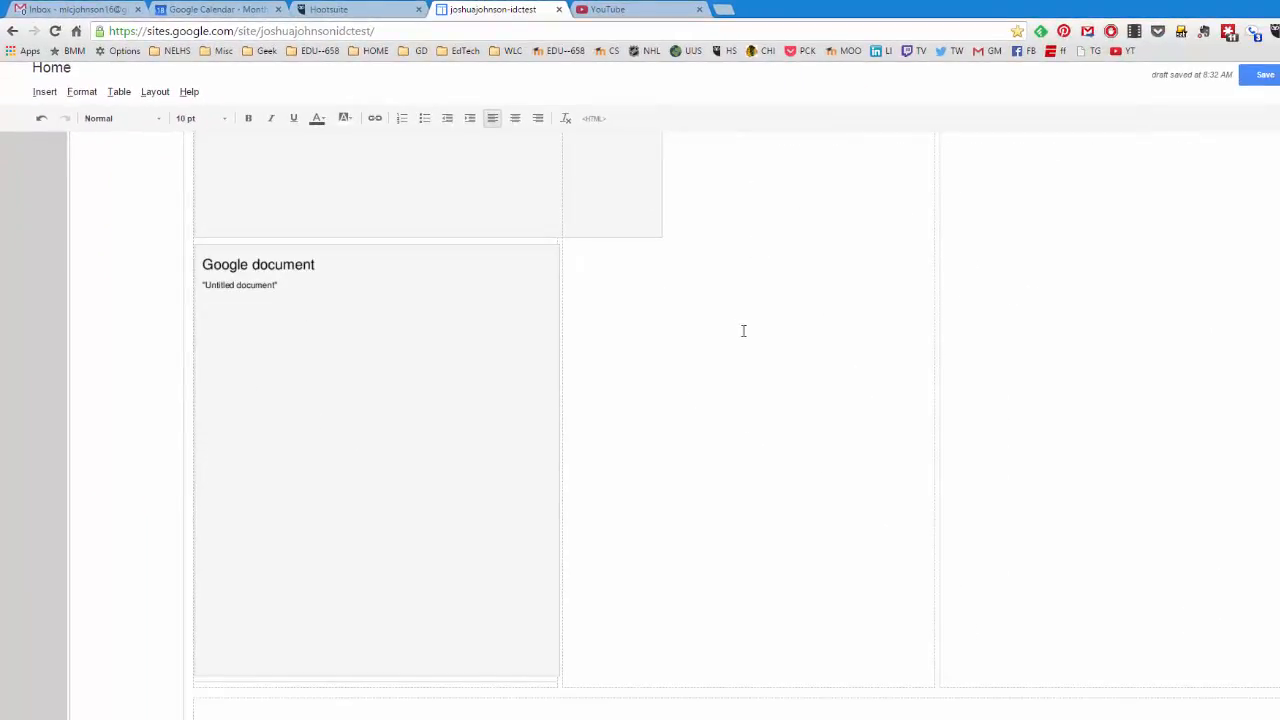
{"action": "scroll", "coordinate": [801, 263], "scroll_direction": "up", "scroll_amount": 3}
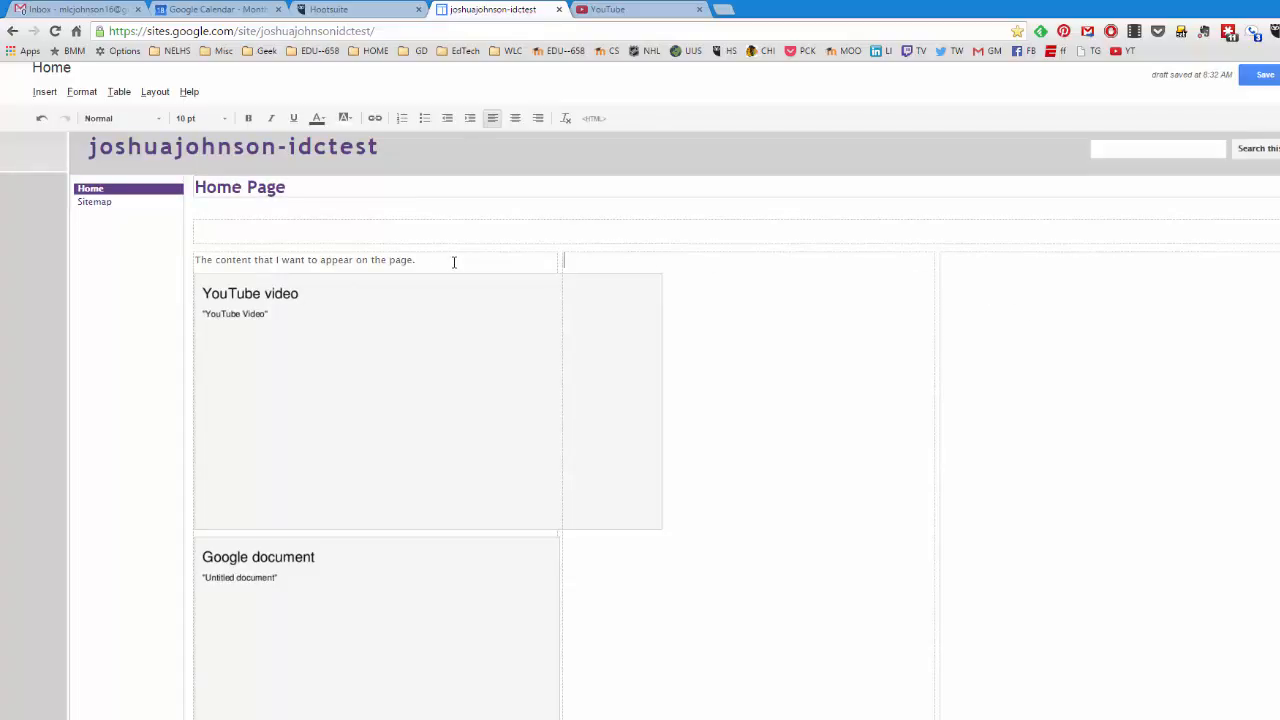
{"action": "scroll", "coordinate": [464, 260], "scroll_direction": "up", "scroll_amount": 1}
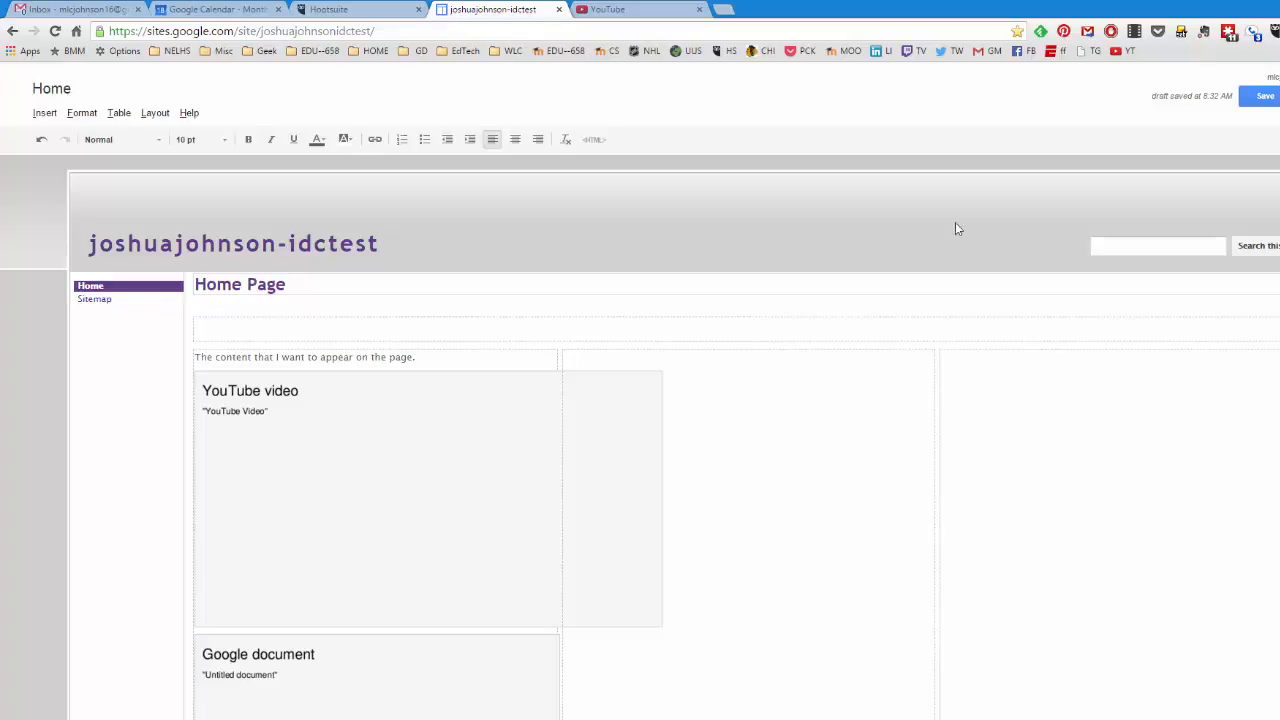
Step: Save the home page and look over the embedded YouTube video and document on it
{"action": "left_click", "coordinate": [1263, 96]}
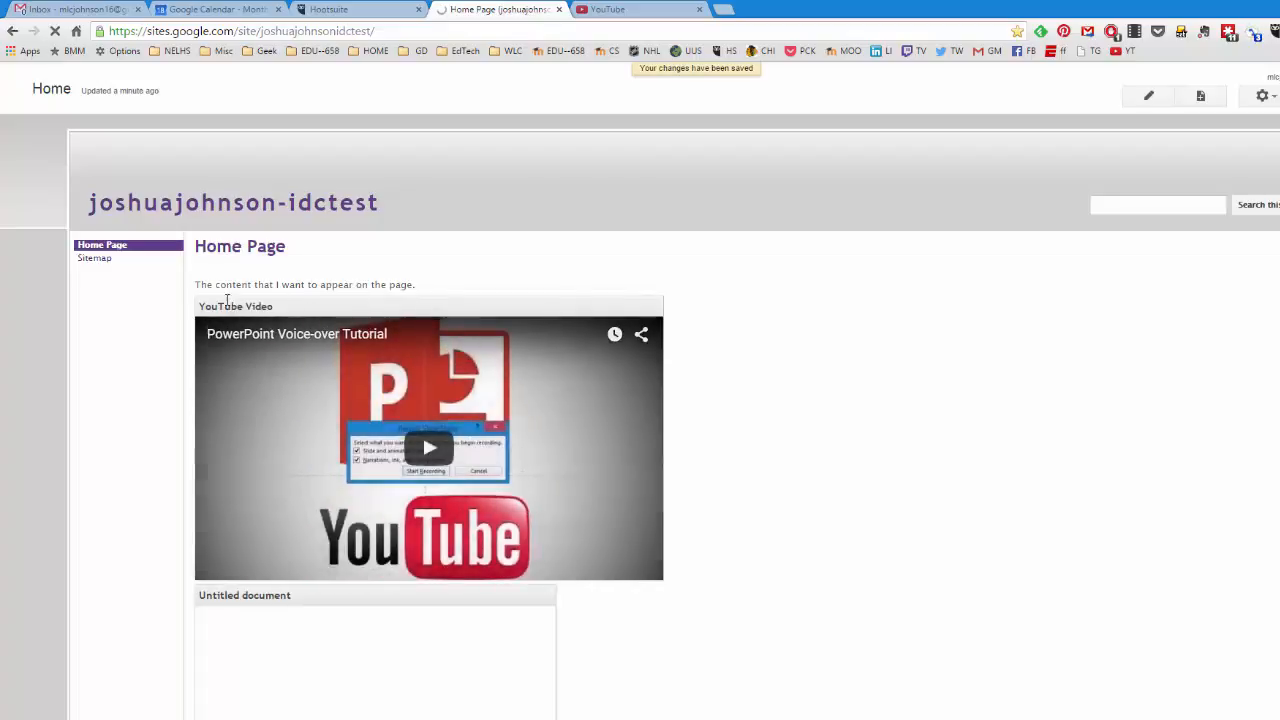
{"action": "scroll", "coordinate": [378, 305], "scroll_direction": "down", "scroll_amount": 3}
{"action": "scroll", "coordinate": [461, 308], "scroll_direction": "up", "scroll_amount": 2}
{"action": "scroll", "coordinate": [443, 337], "scroll_direction": "down", "scroll_amount": 2}
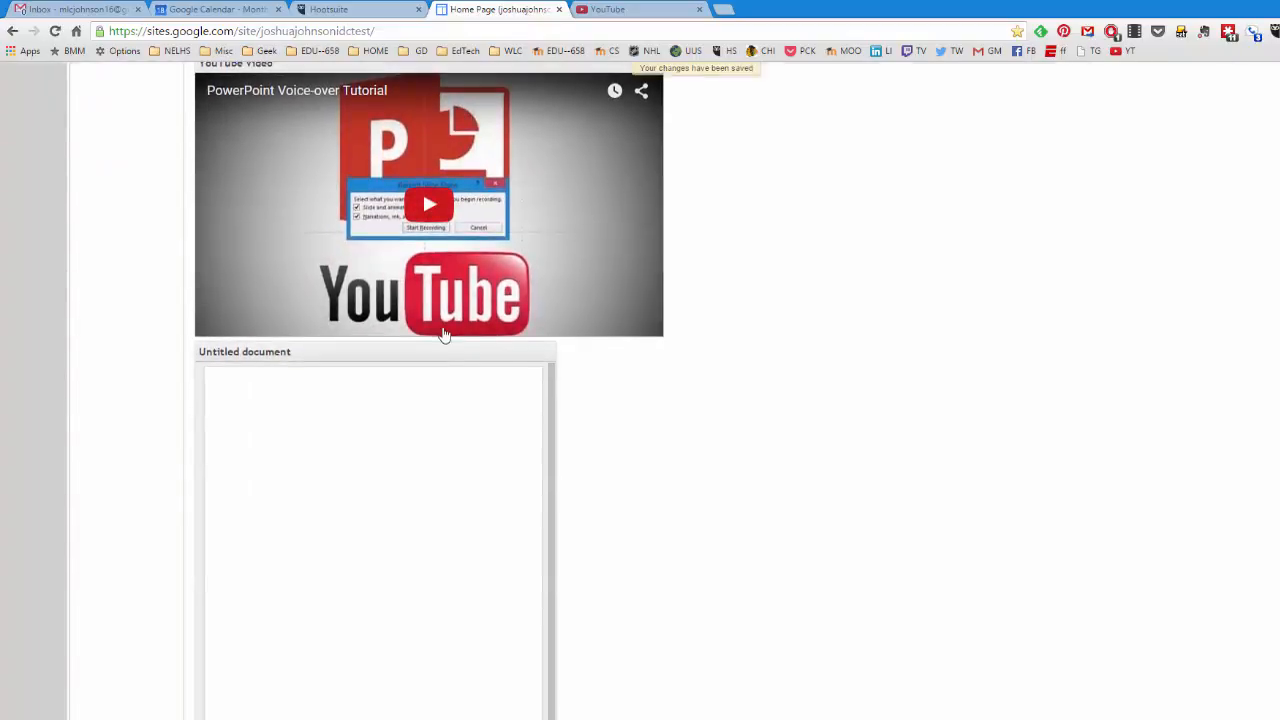
{"action": "scroll", "coordinate": [323, 378], "scroll_direction": "down", "scroll_amount": 1}
{"action": "scroll", "coordinate": [354, 423], "scroll_direction": "up", "scroll_amount": 3}
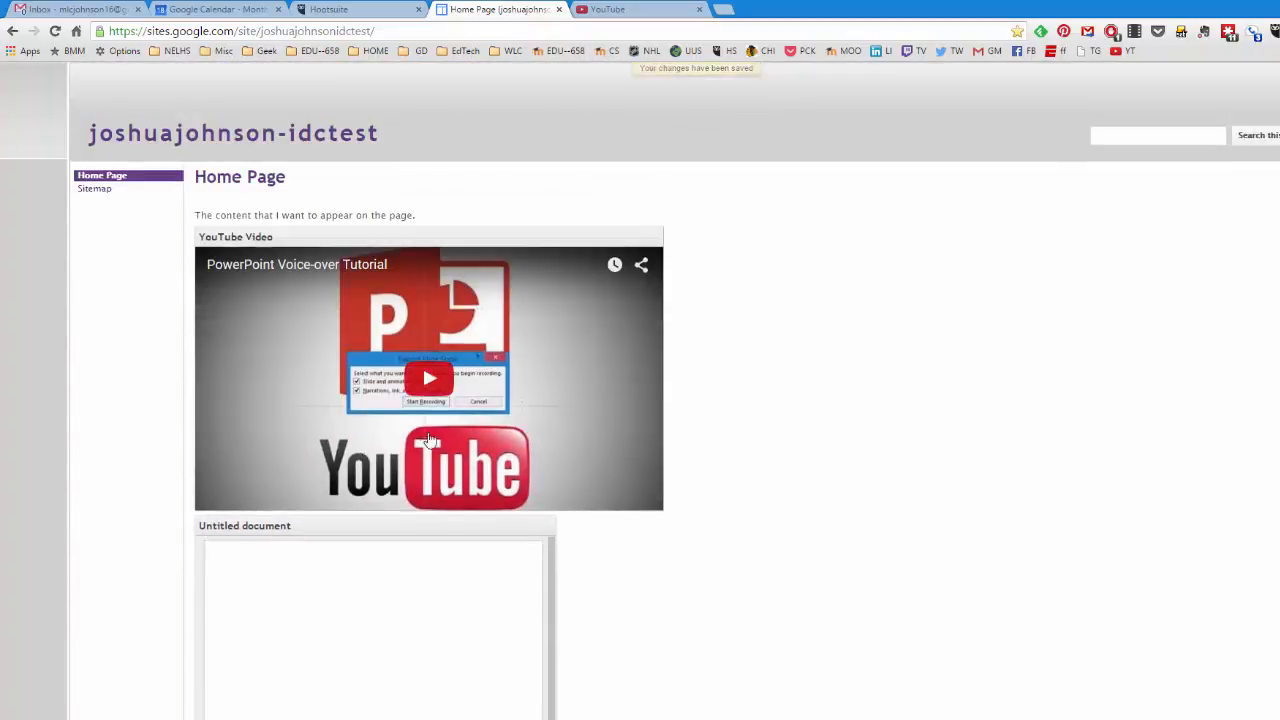
{"action": "scroll", "coordinate": [945, 284], "scroll_direction": "up", "scroll_amount": 1}
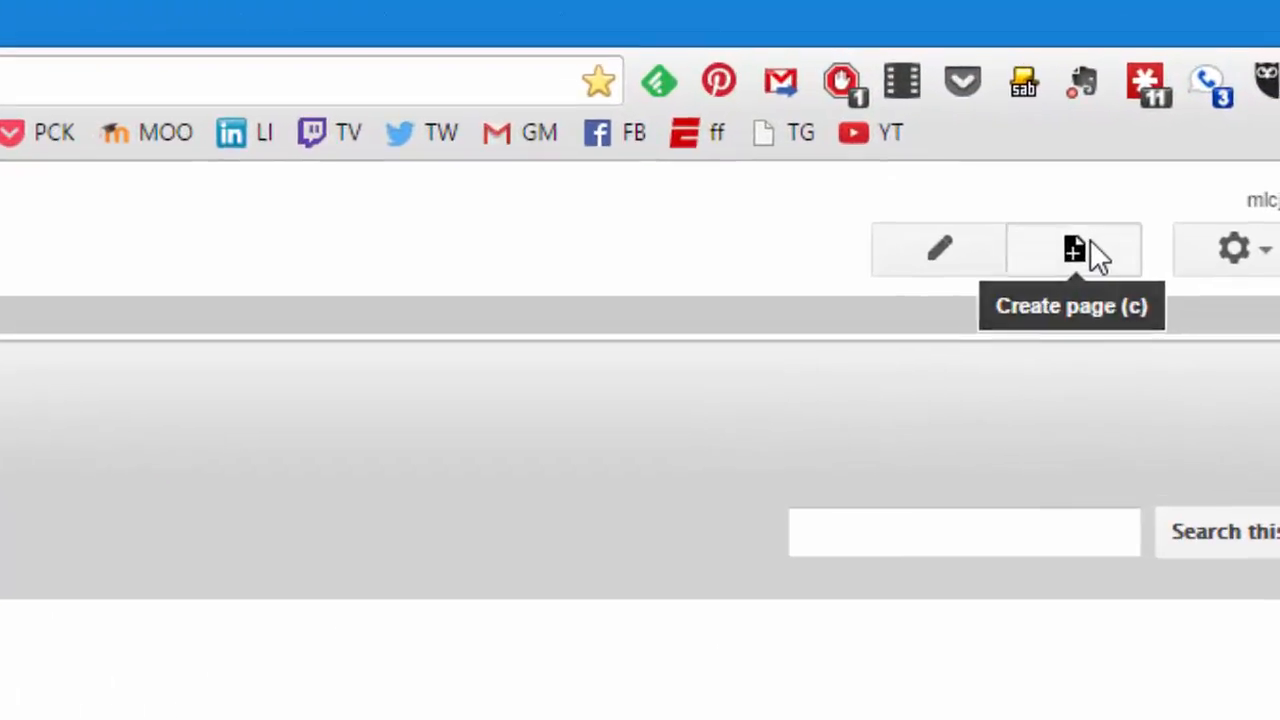
Step: Start creating a new page in the site and name it "Page 1"
{"action": "left_click", "coordinate": [1075, 250]}
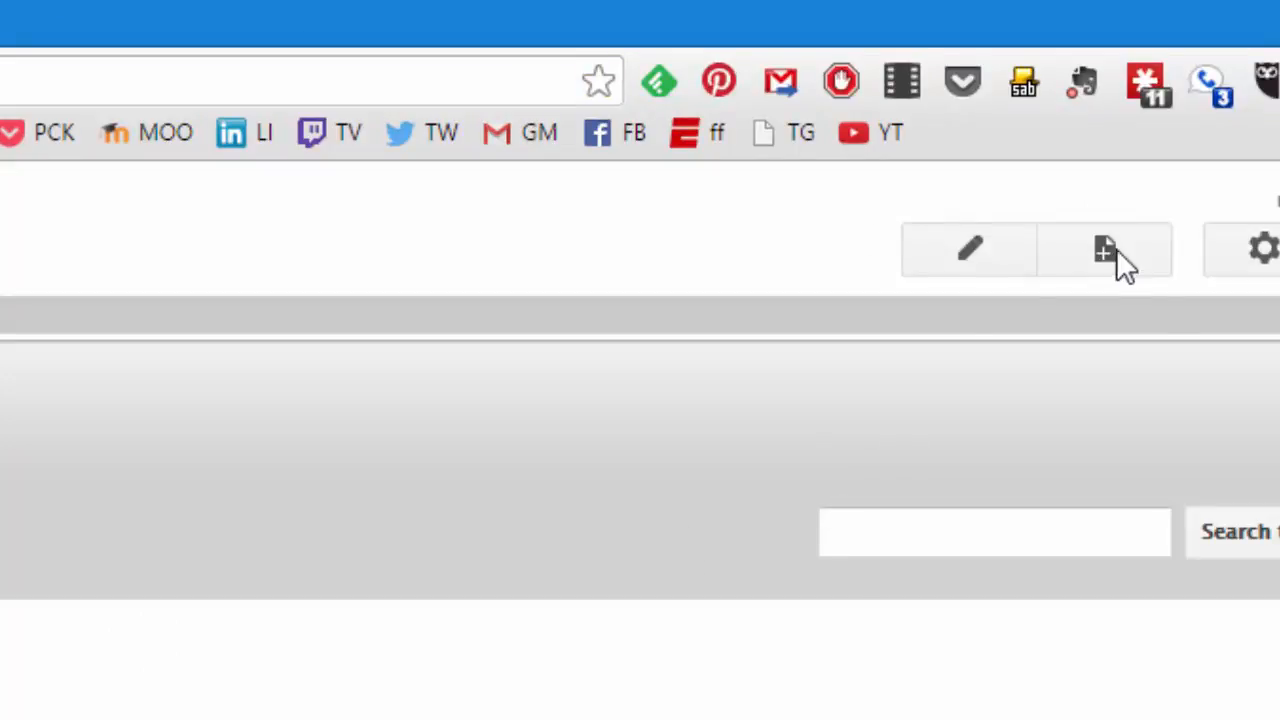
{"action": "left_click", "coordinate": [1105, 250]}
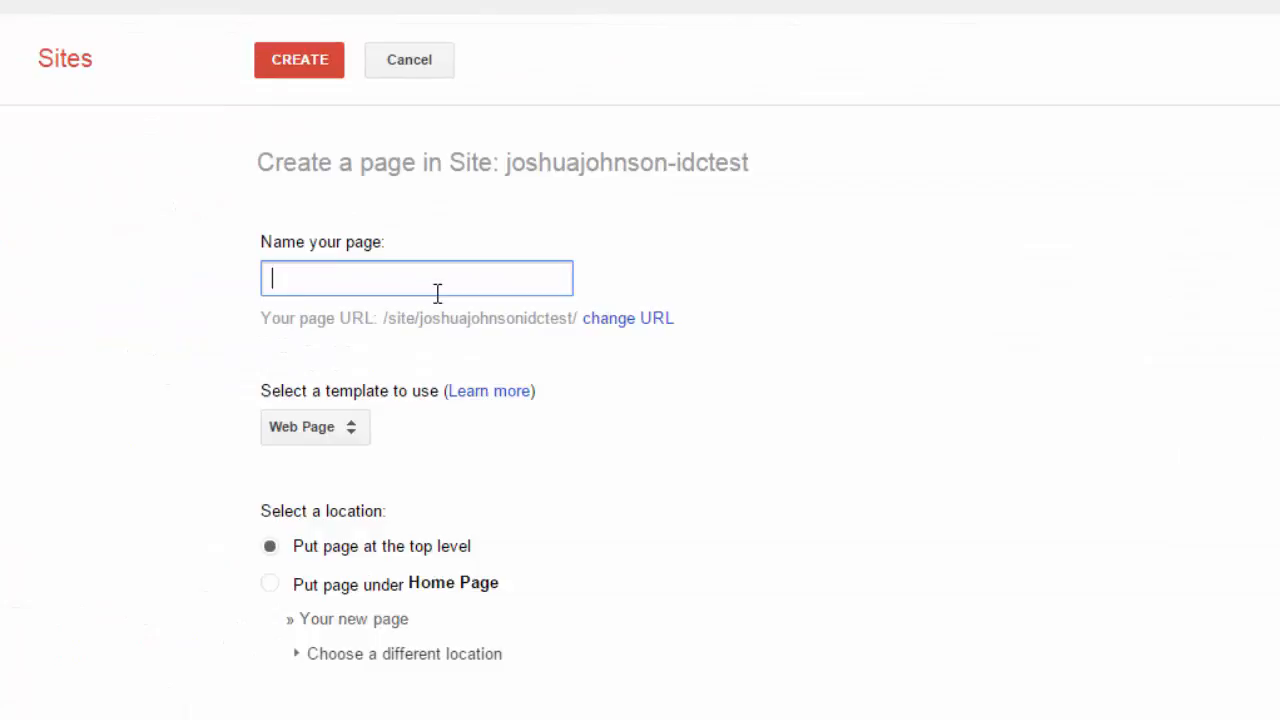
{"action": "type", "text": "Page 1"}
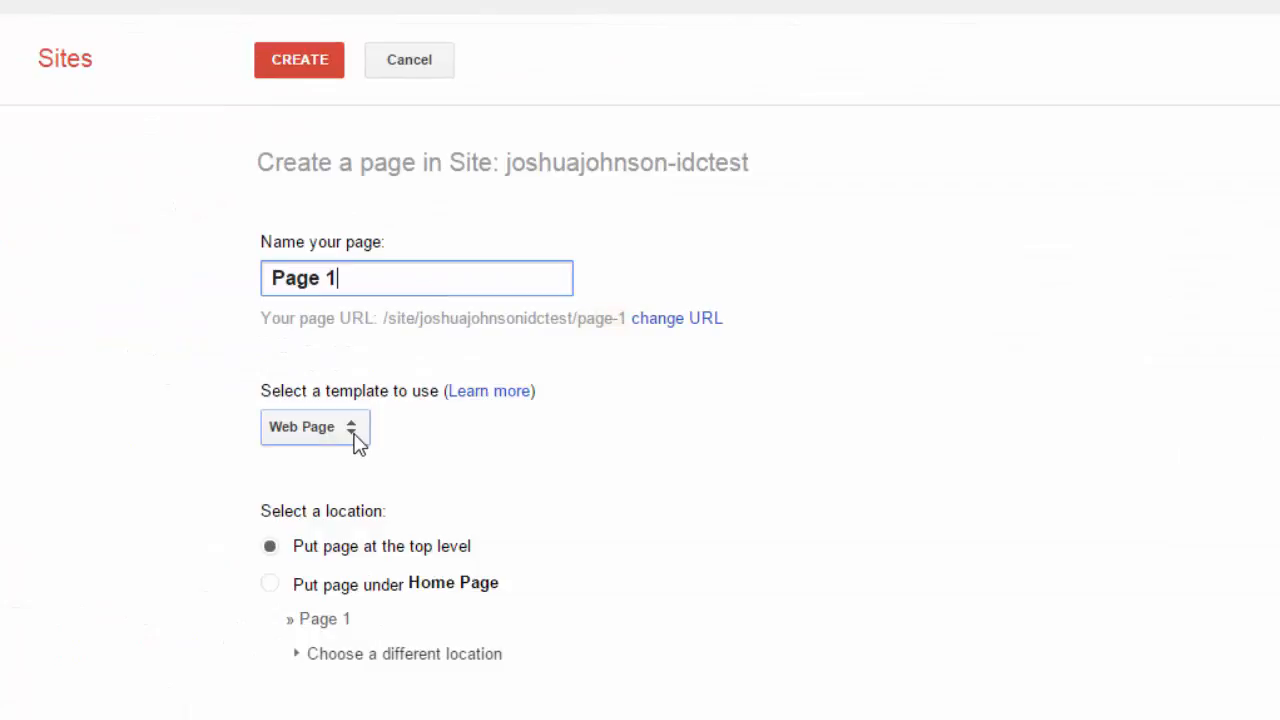
Step: Check the available page templates and read the guide to the different page types
{"action": "left_click", "coordinate": [355, 438]}
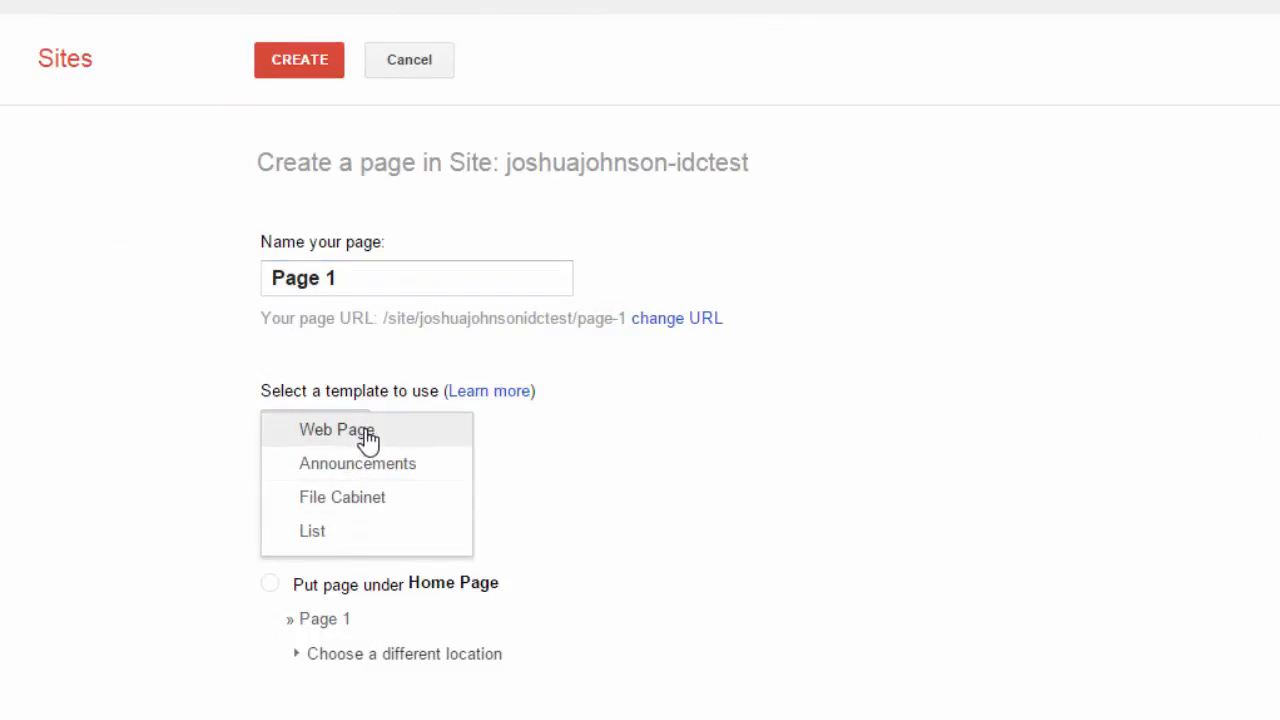
{"action": "left_click", "coordinate": [457, 433]}
{"action": "left_click", "coordinate": [510, 395]}
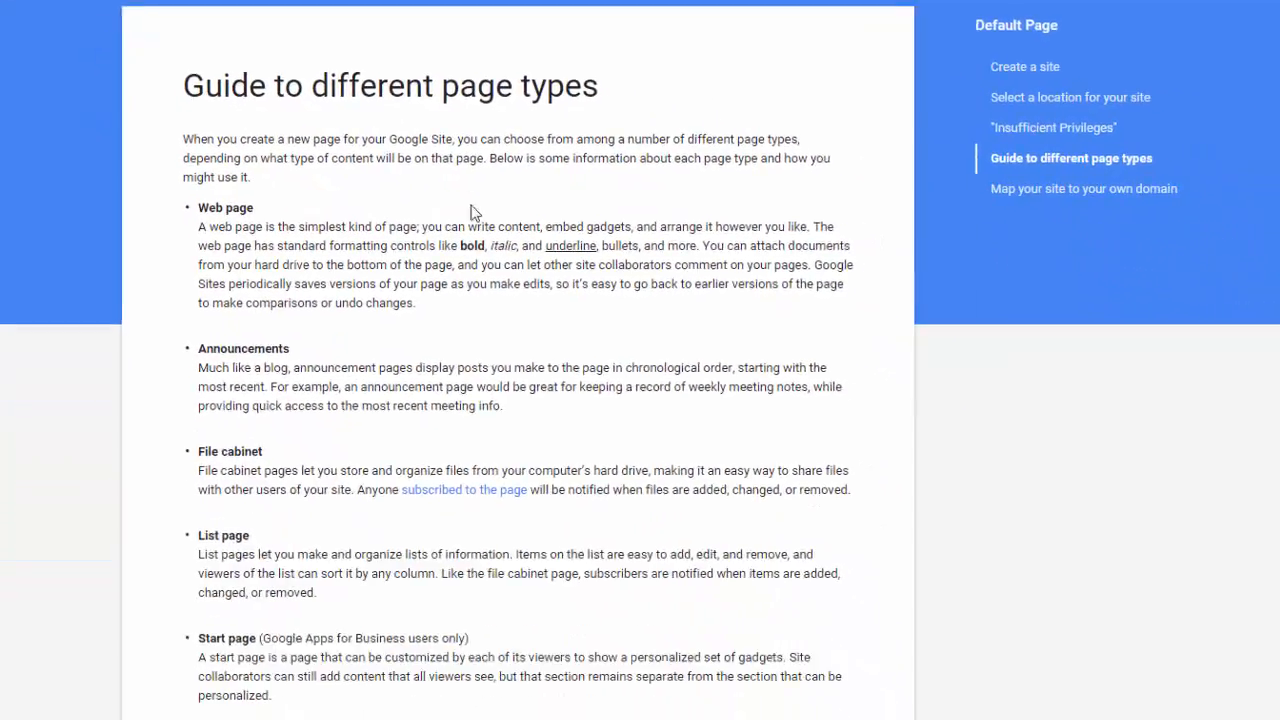
{"action": "scroll", "coordinate": [476, 200], "scroll_direction": "down", "scroll_amount": 1}
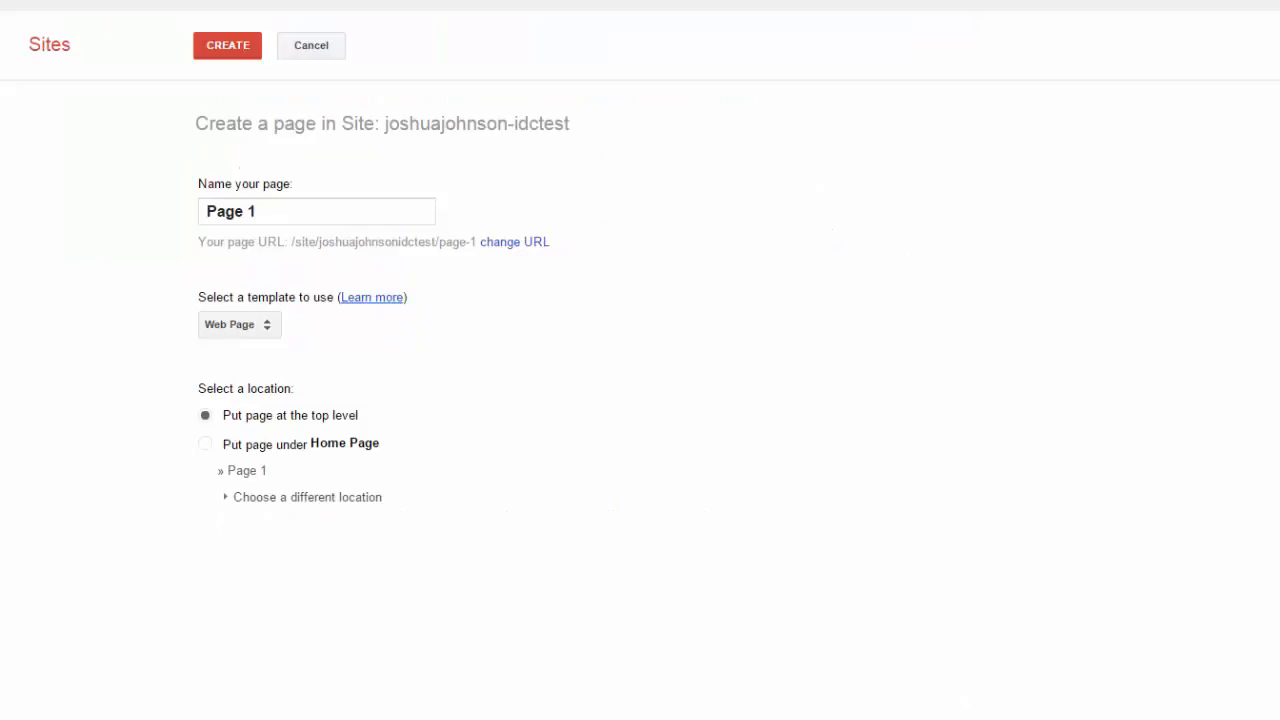
Step: Create Page 1 from the Announcements template, placed under Home Page
{"action": "left_click", "coordinate": [266, 327]}
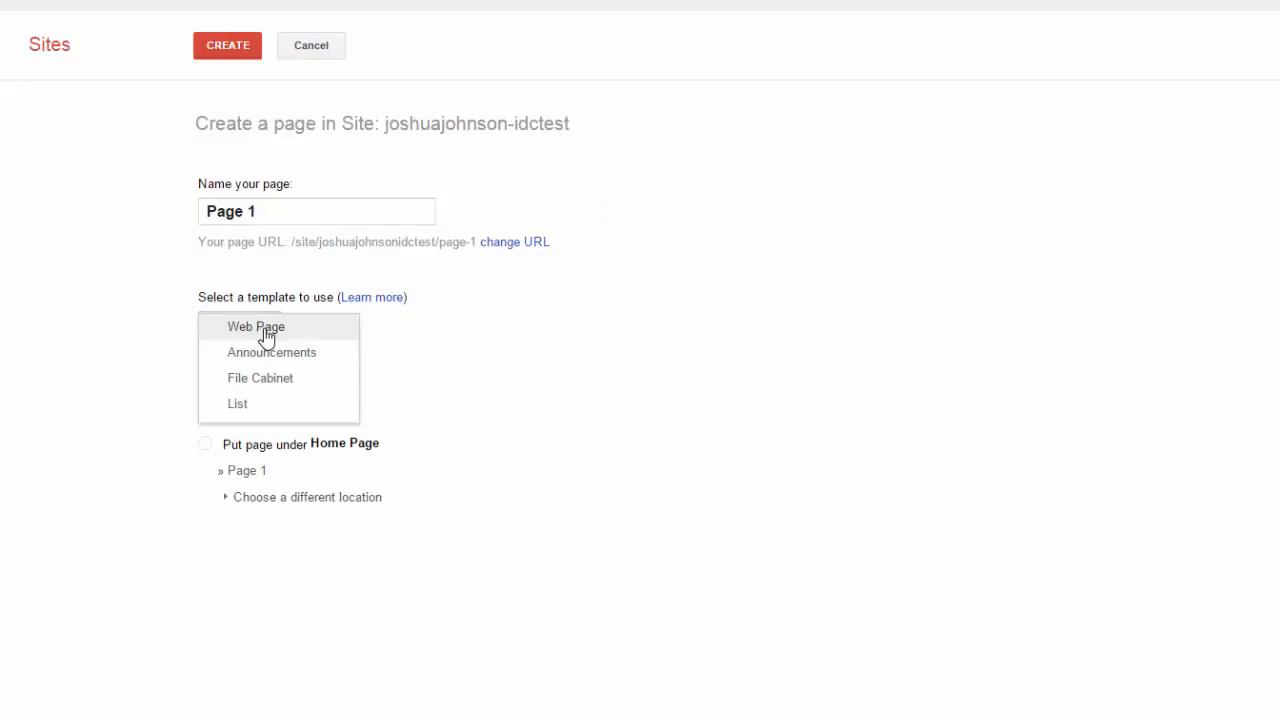
{"action": "left_click", "coordinate": [276, 356]}
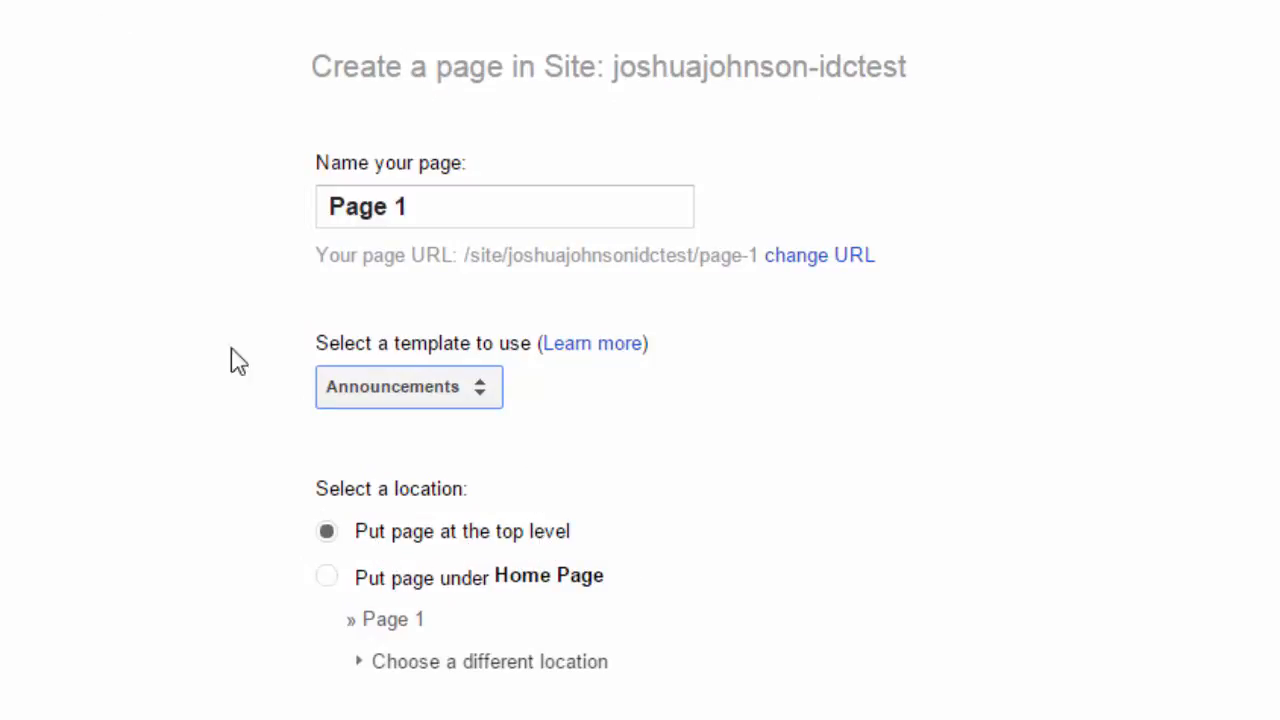
{"action": "left_click", "coordinate": [327, 577]}
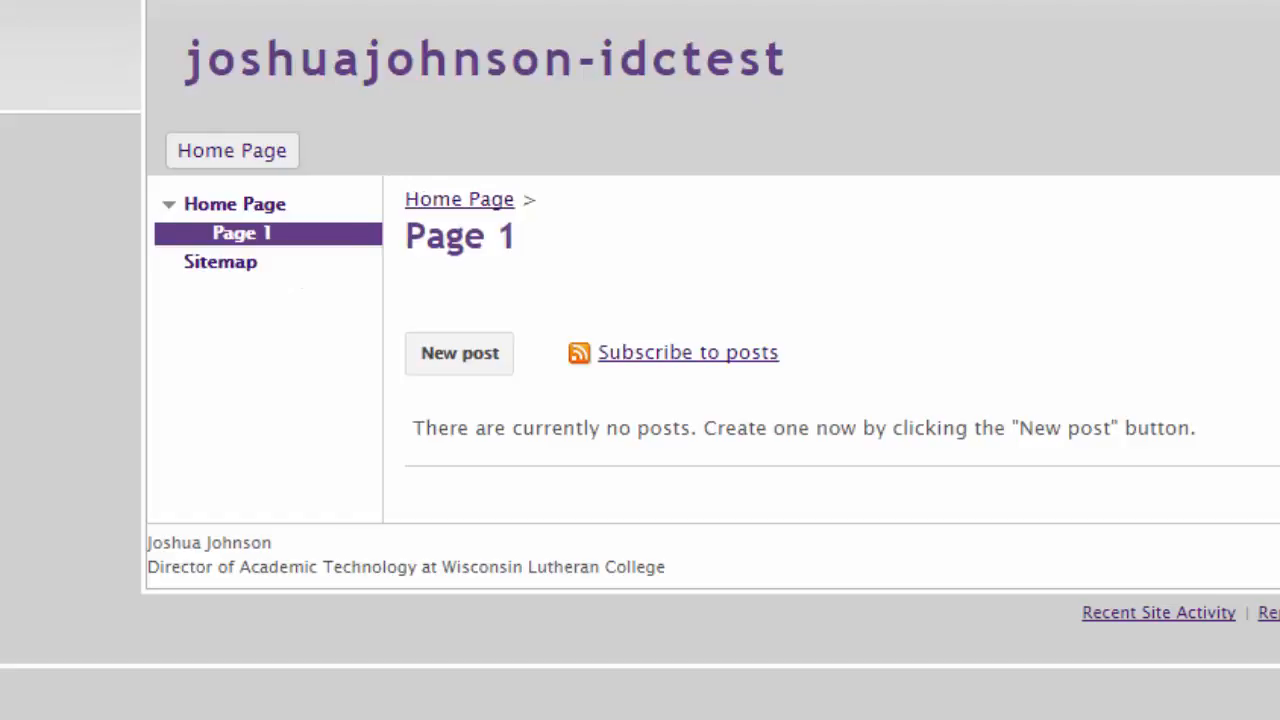
Step: Add a new post with its default title to Page 1 and open it from the page's post list
{"action": "left_click", "coordinate": [478, 364]}
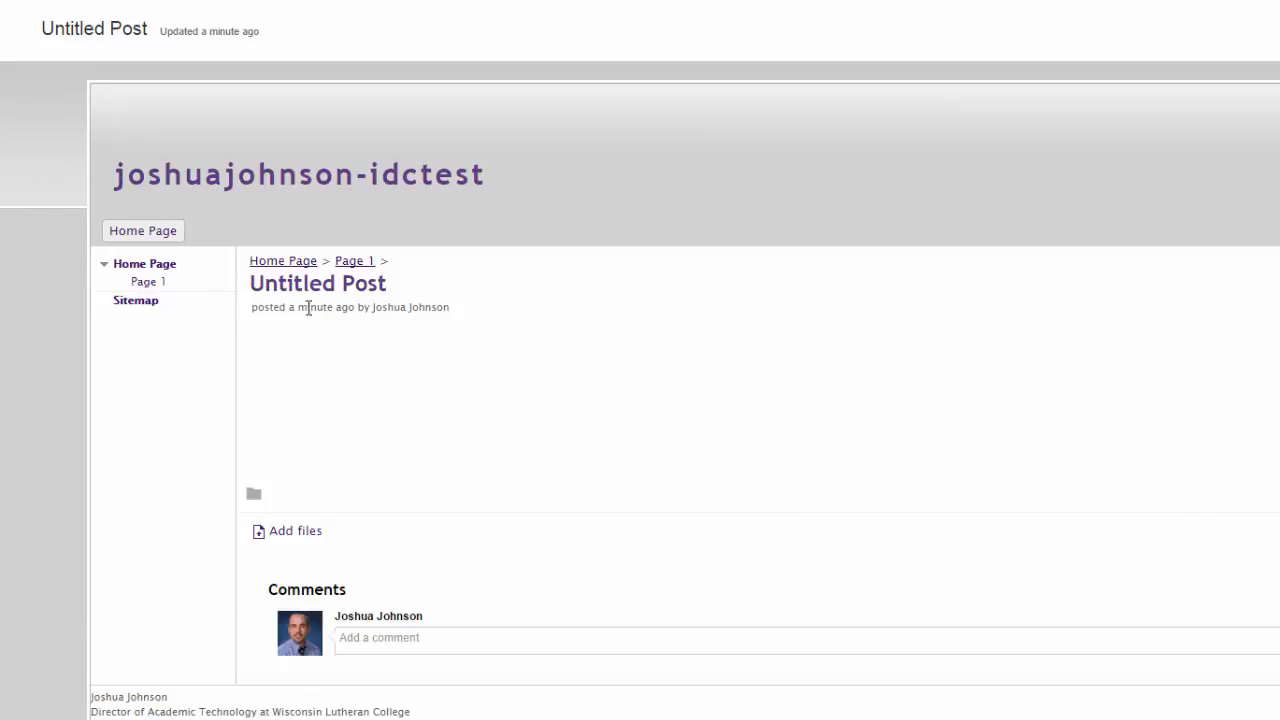
{"action": "left_click", "coordinate": [158, 284]}
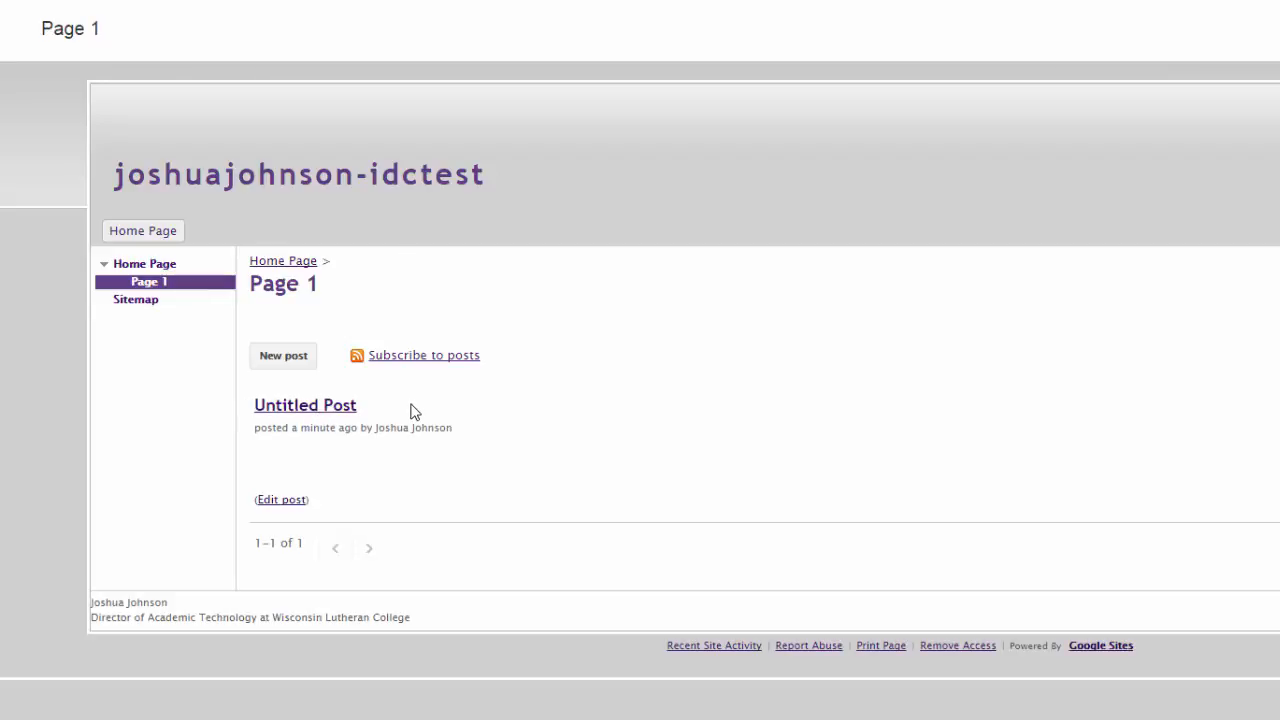
{"action": "left_click", "coordinate": [314, 414]}
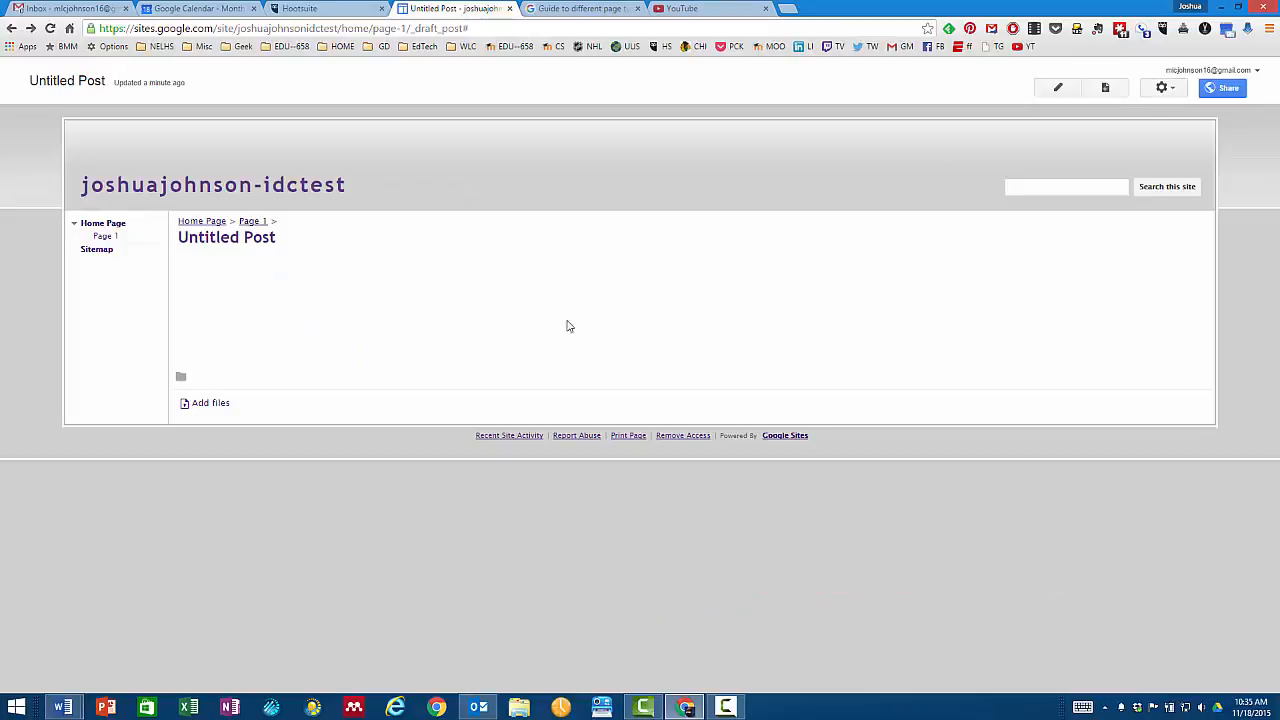
Step: Change the page template of the Untitled Post to Web Page
{"action": "left_click", "coordinate": [1168, 90]}
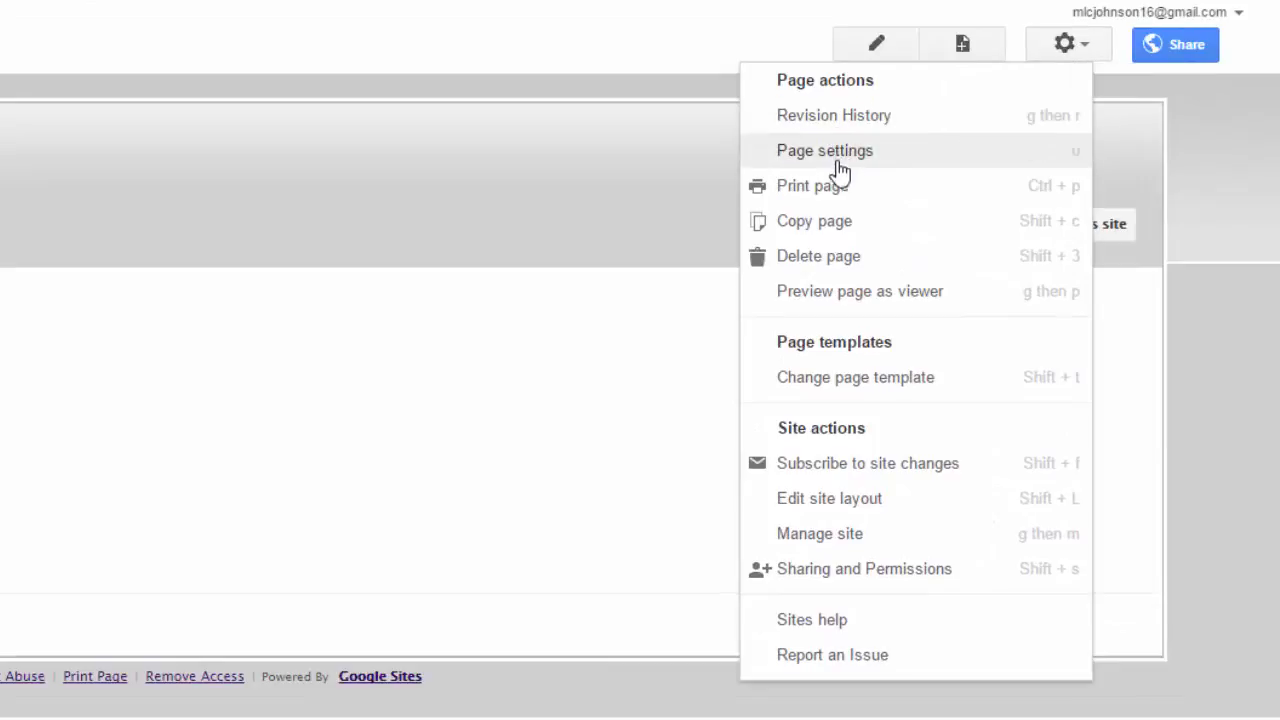
{"action": "left_click", "coordinate": [848, 388]}
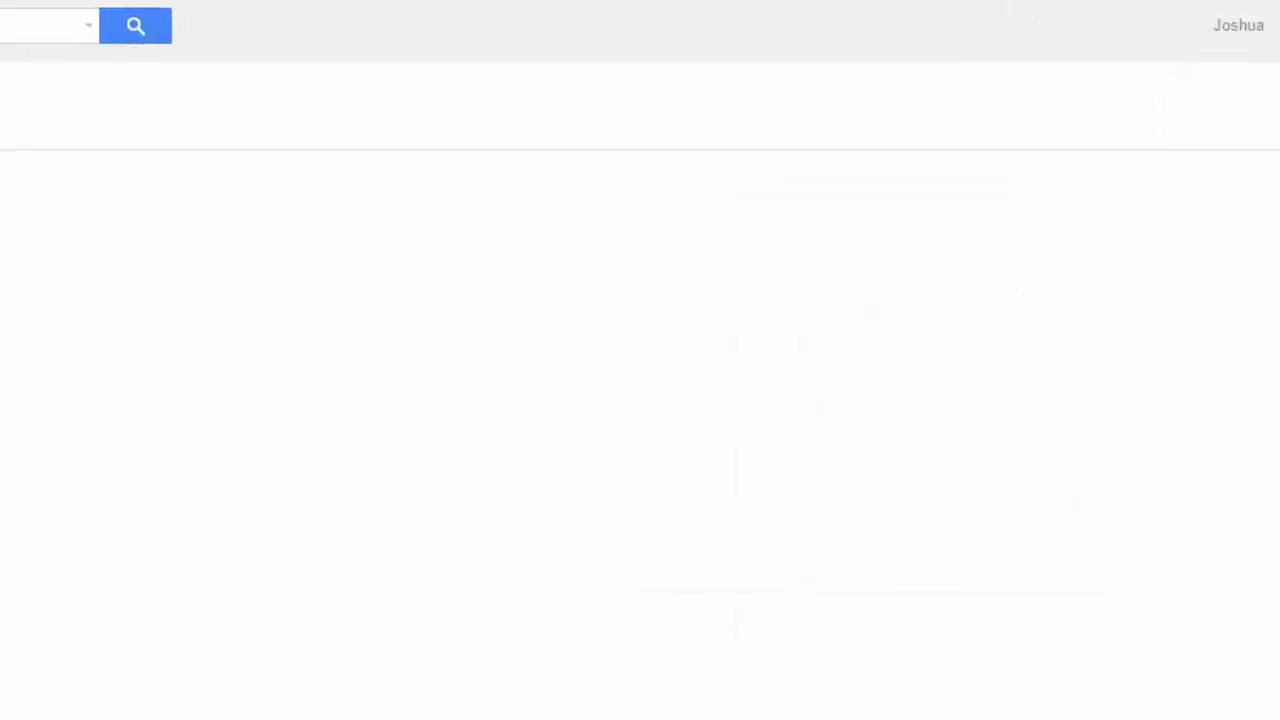
{"action": "left_click", "coordinate": [397, 328]}
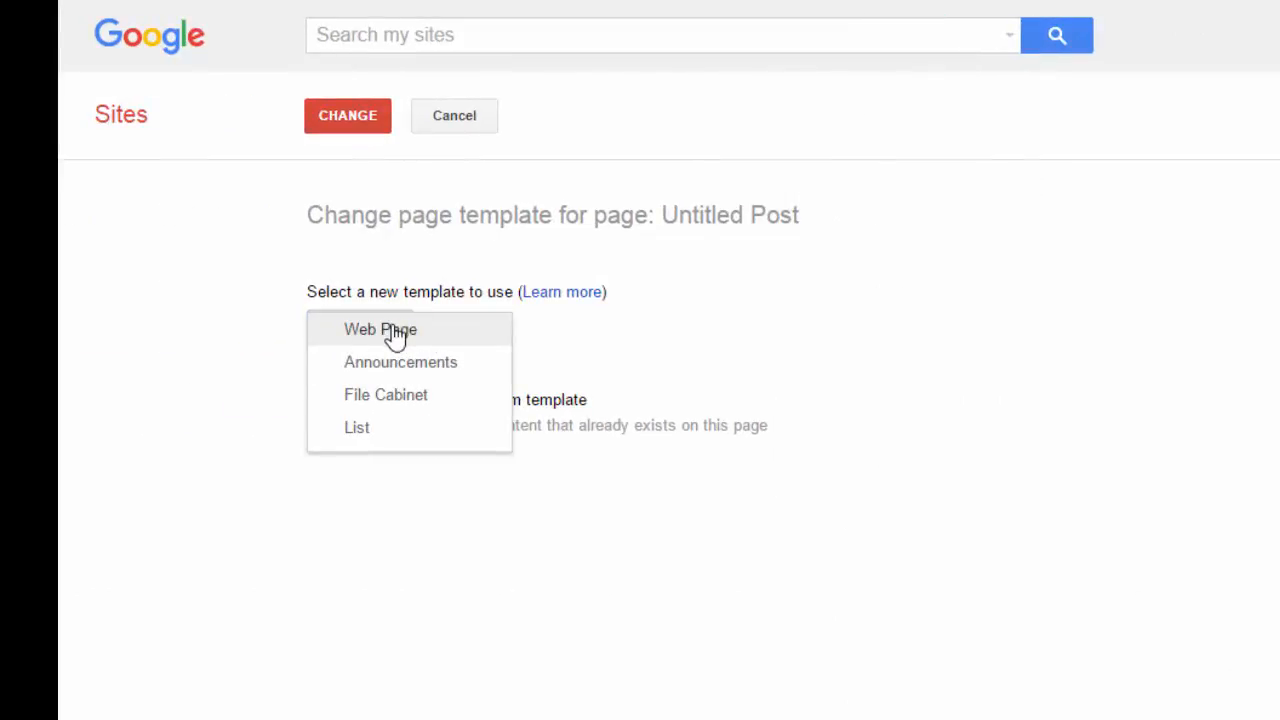
{"action": "left_click", "coordinate": [400, 332]}
{"action": "left_click", "coordinate": [370, 127]}
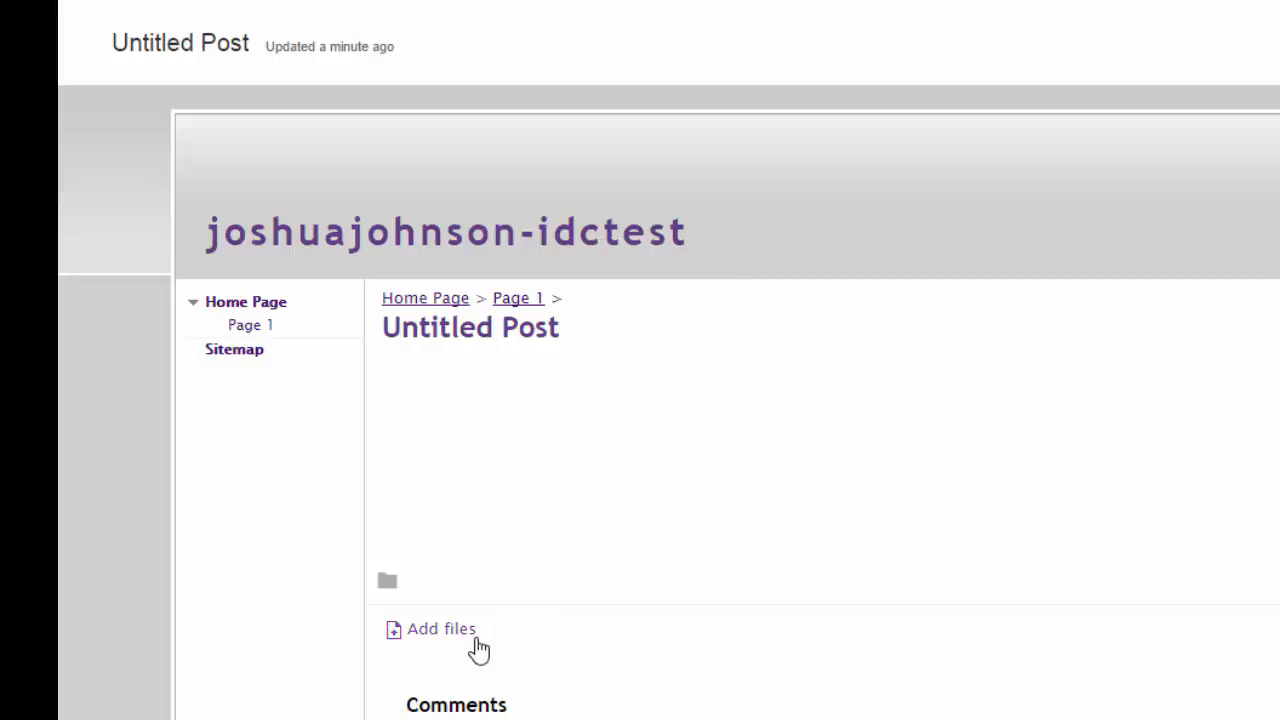
Step: Edit the site layout to display the horizontal navigation and the custom footer, keeping the sidebar shown
{"action": "left_click", "coordinate": [1103, 20]}
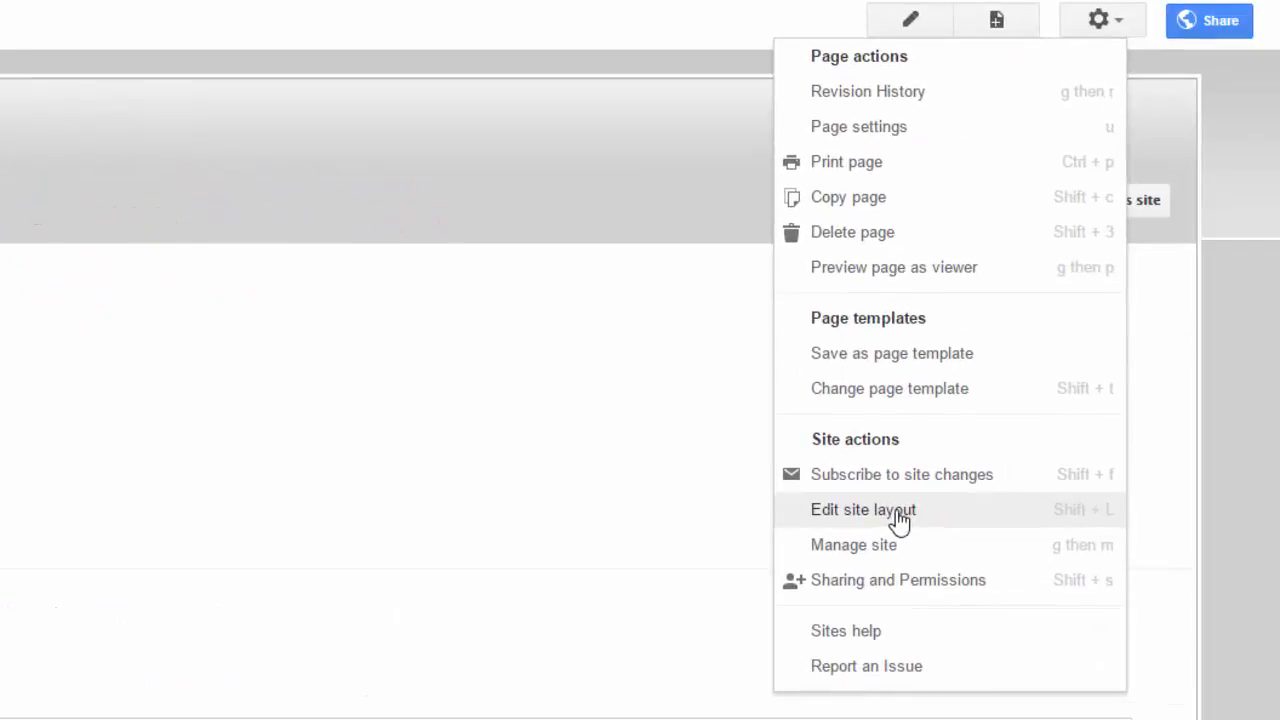
{"action": "left_click", "coordinate": [898, 512]}
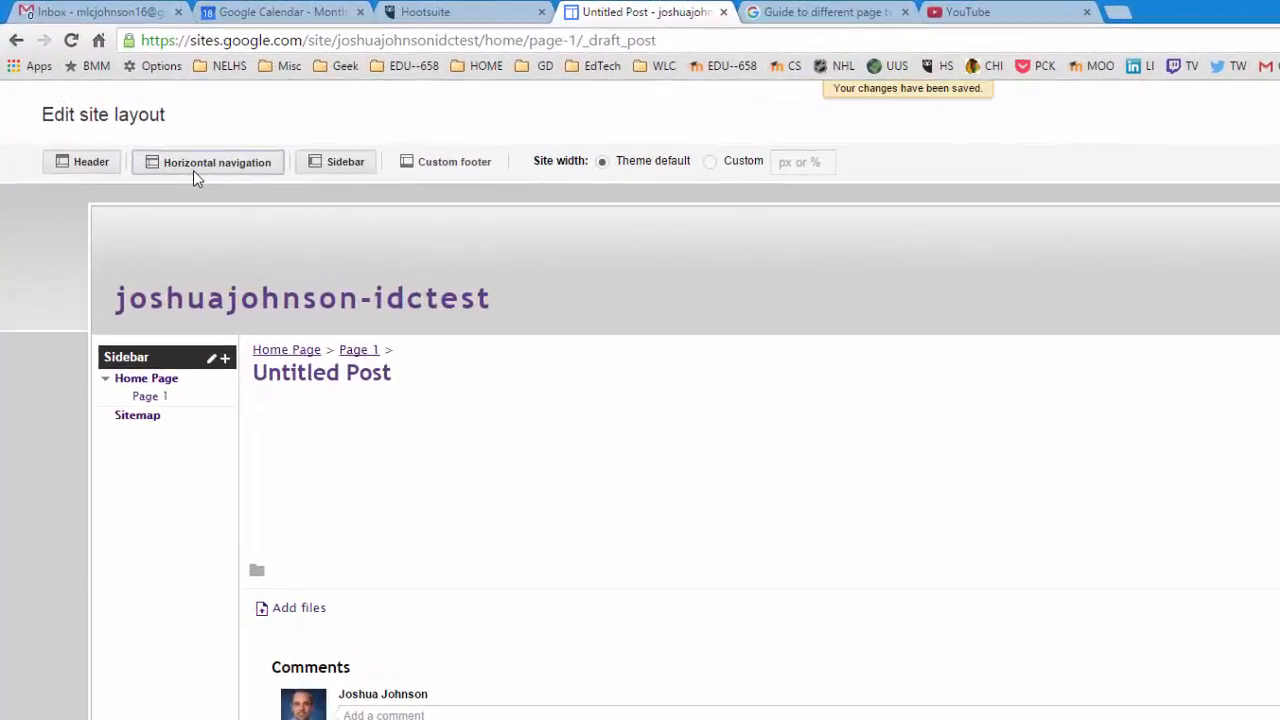
{"action": "left_click", "coordinate": [196, 177]}
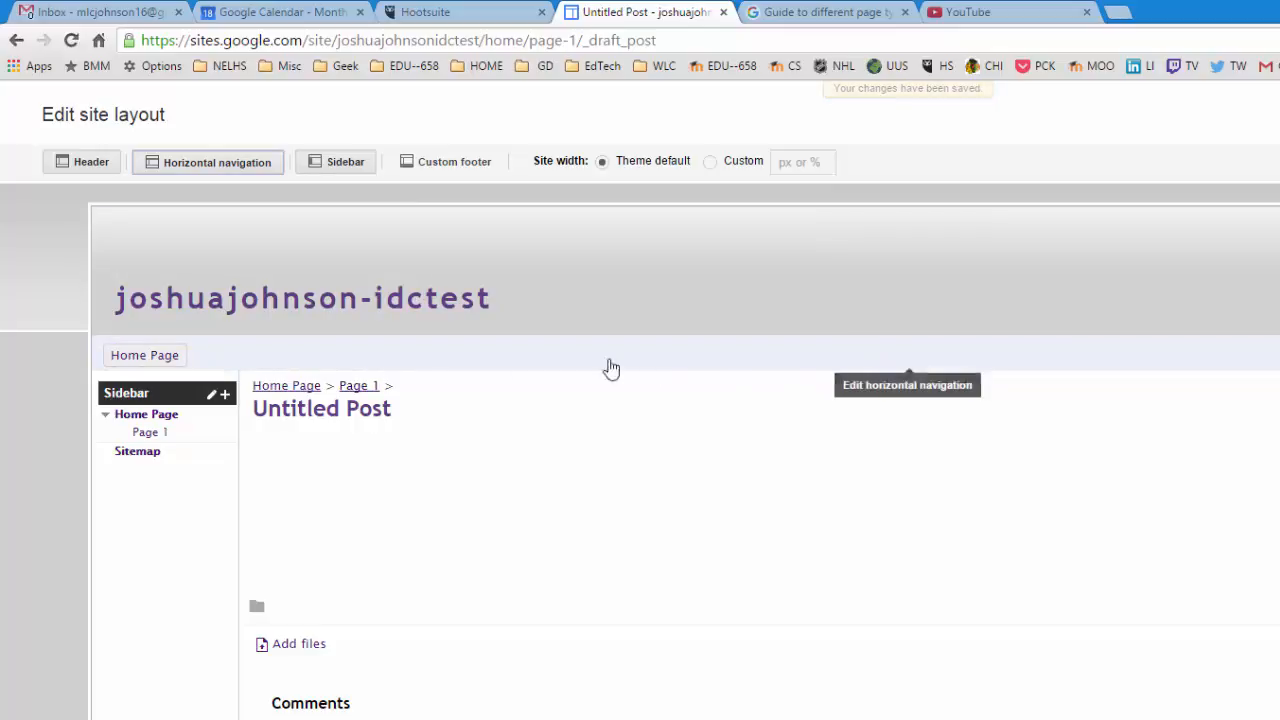
{"action": "left_click", "coordinate": [436, 158]}
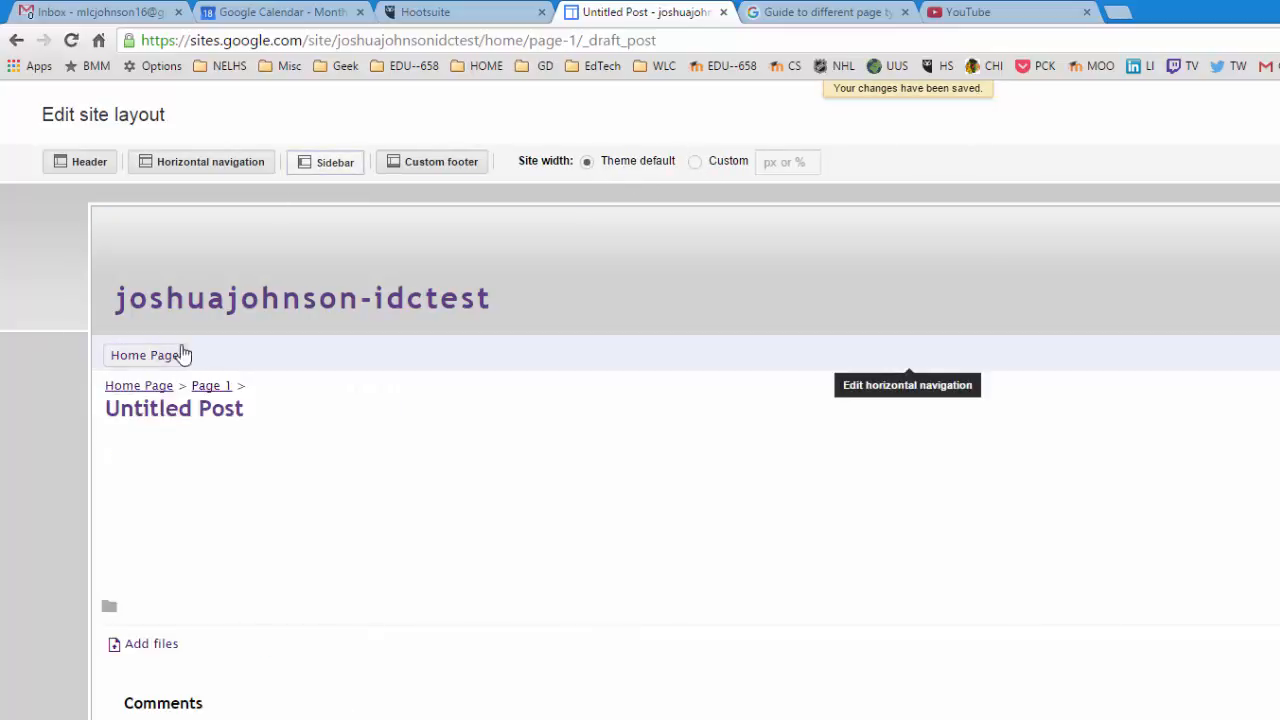
{"action": "left_click", "coordinate": [328, 163]}
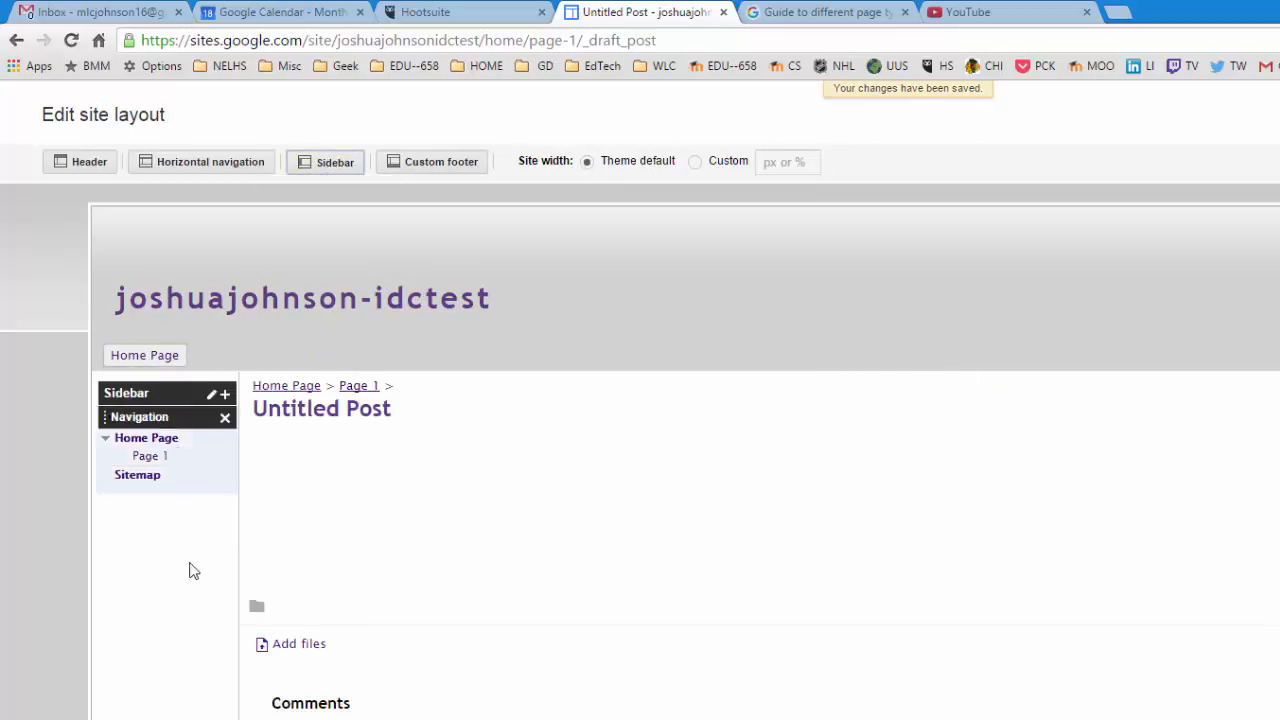
Step: Display the site's sidebar on the right side of the page
{"action": "left_click", "coordinate": [213, 396]}
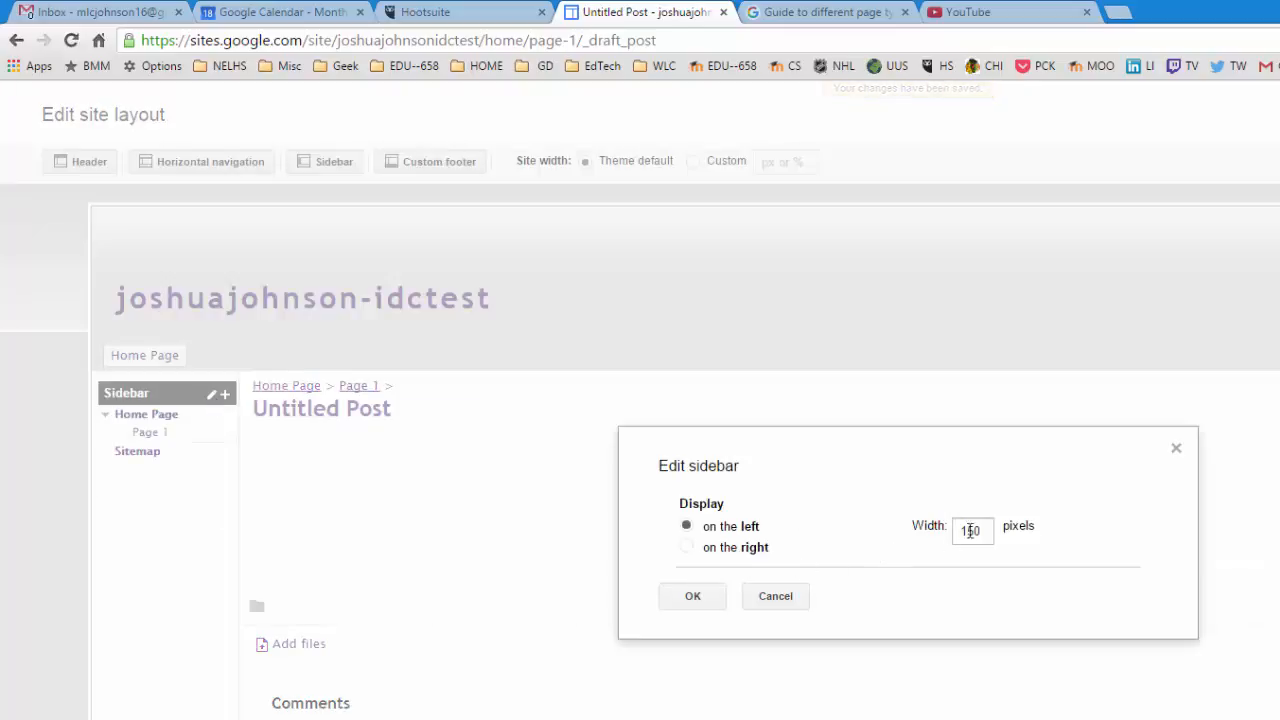
{"action": "left_click", "coordinate": [686, 547]}
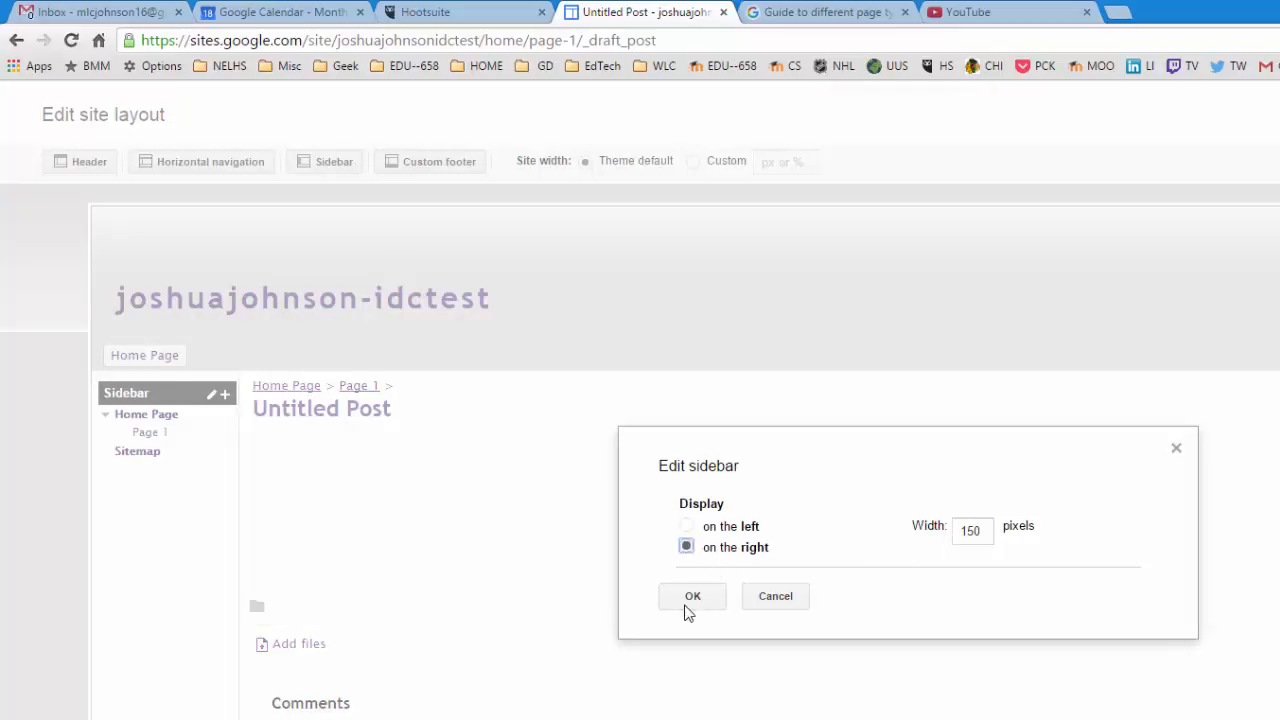
{"action": "left_click", "coordinate": [688, 600]}
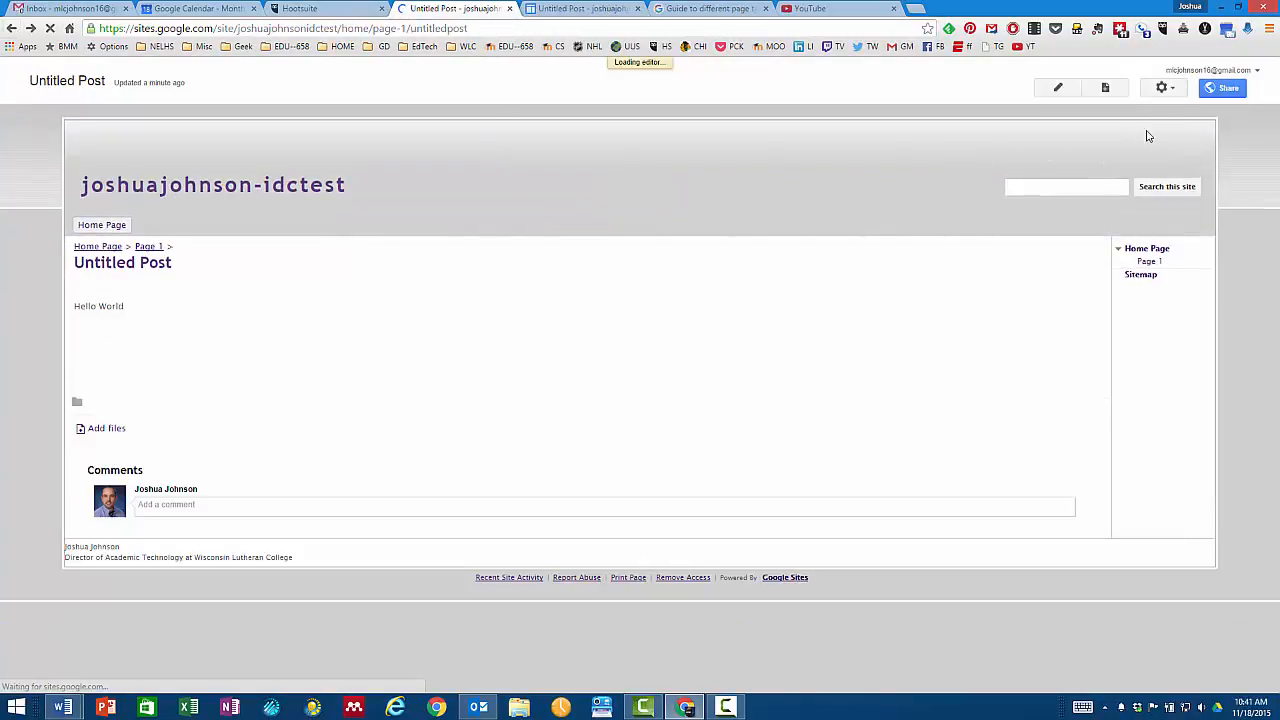
Step: Go to the site's management settings and open its Themes, Colors, and Fonts options
{"action": "left_click", "coordinate": [1165, 87]}
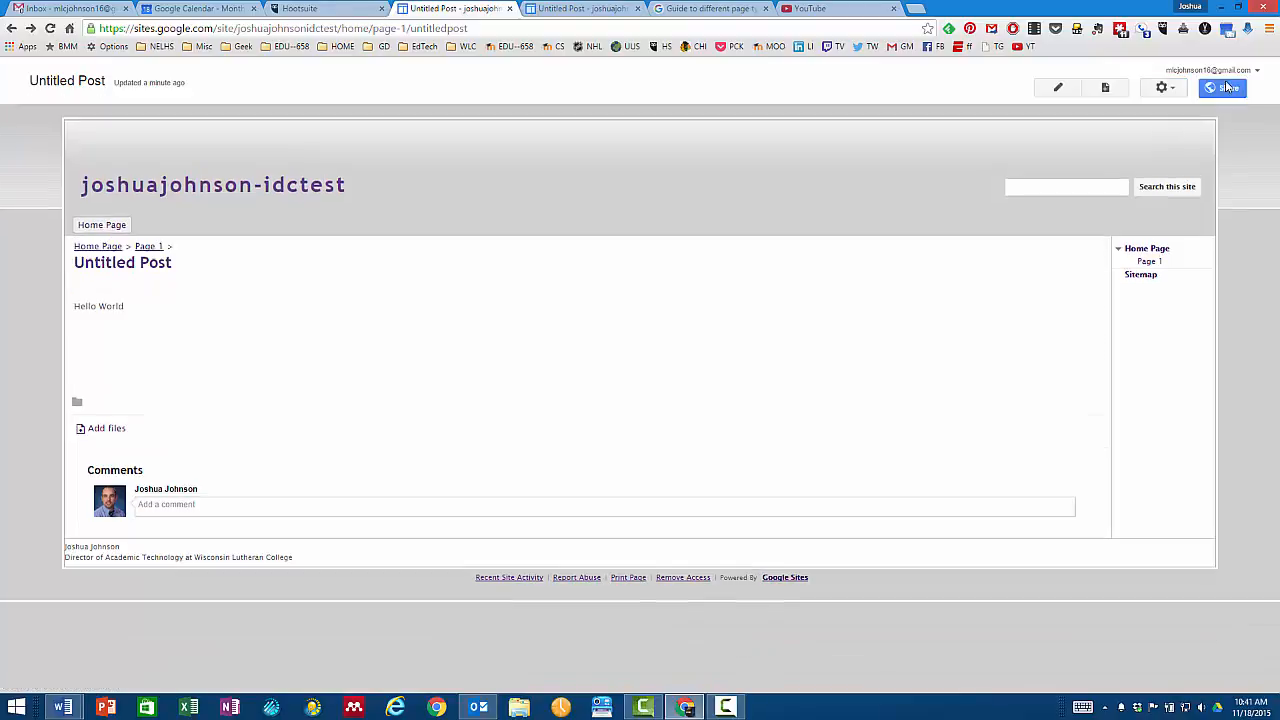
{"action": "left_click", "coordinate": [1175, 88]}
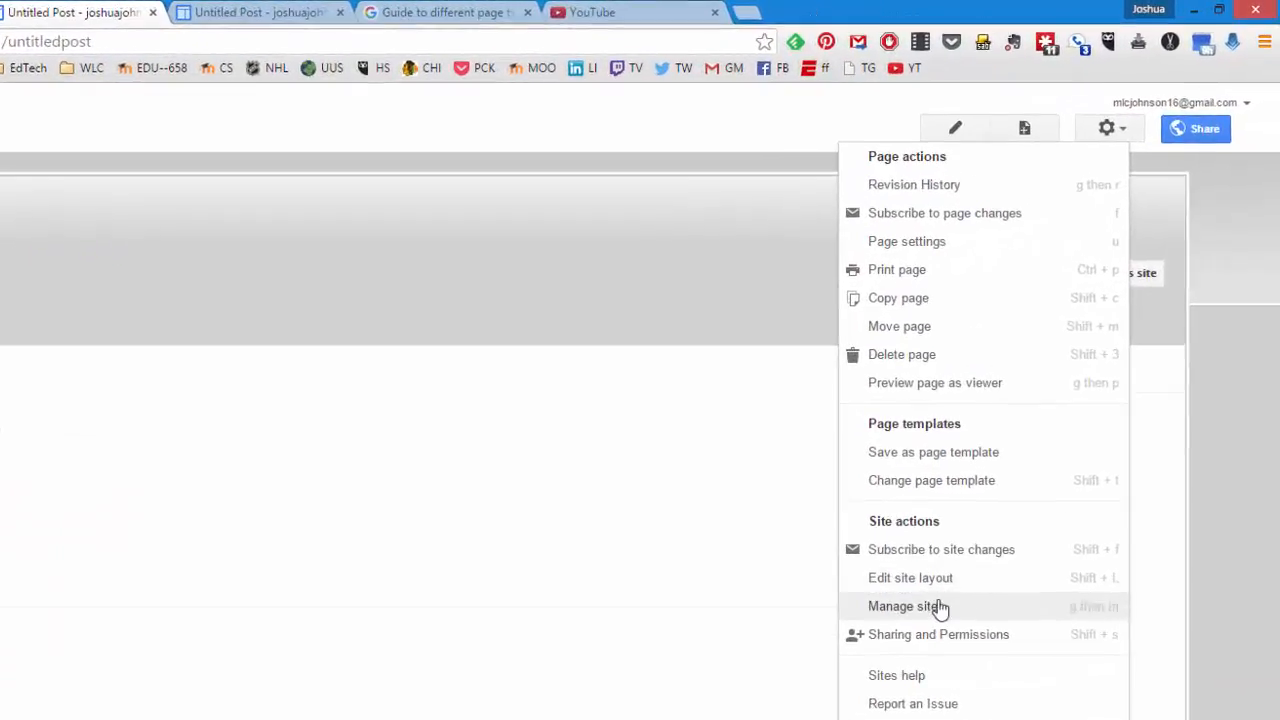
{"action": "left_click", "coordinate": [1050, 417]}
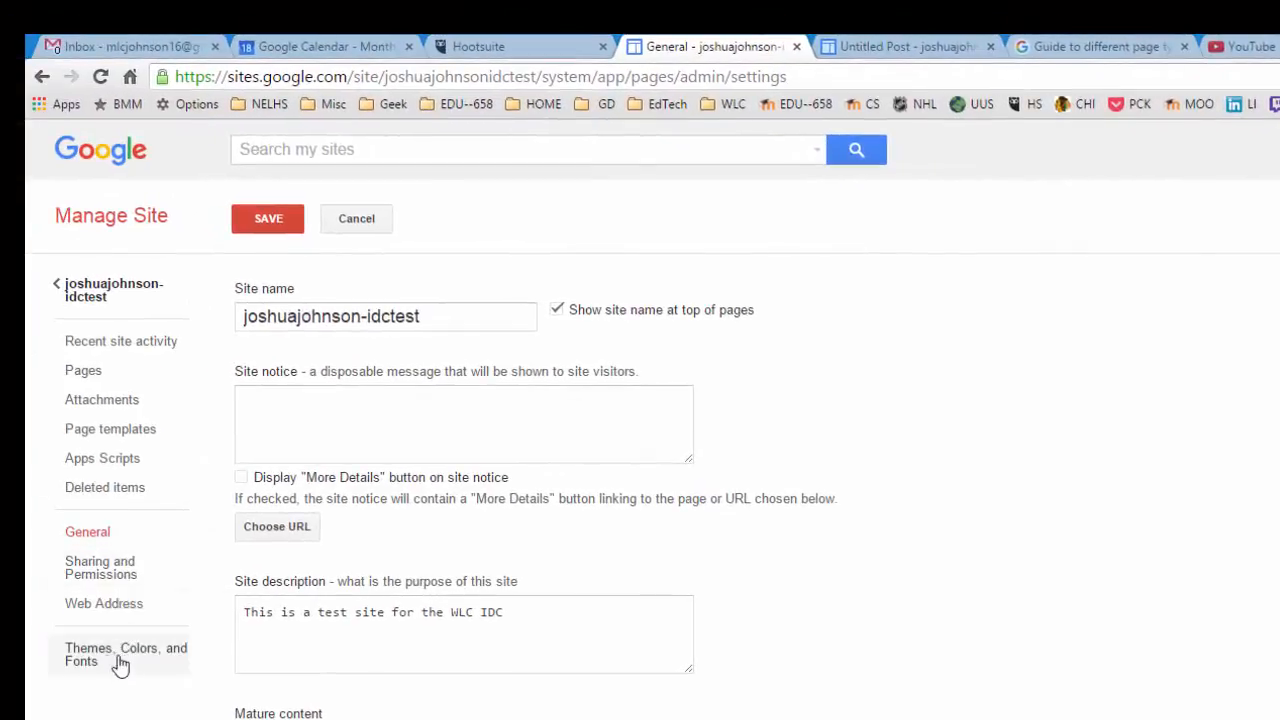
{"action": "left_click", "coordinate": [93, 666]}
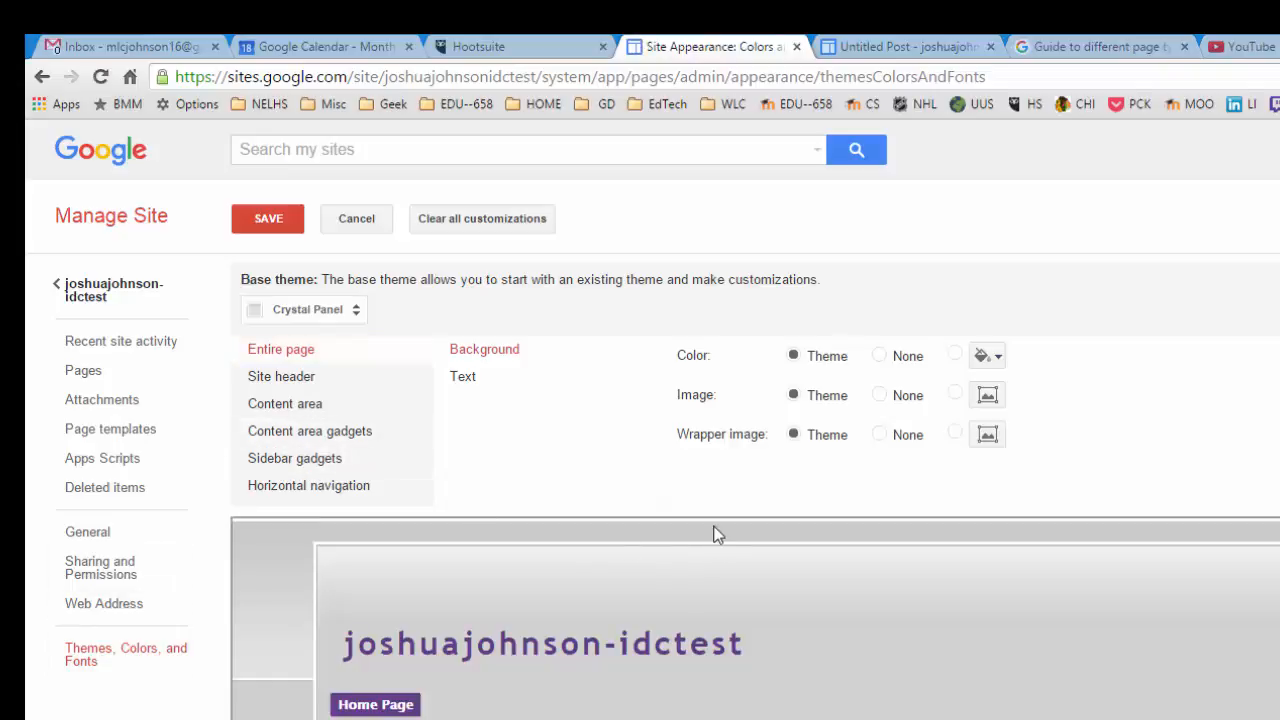
Step: Set the site header's background color to bright green
{"action": "left_click", "coordinate": [318, 381]}
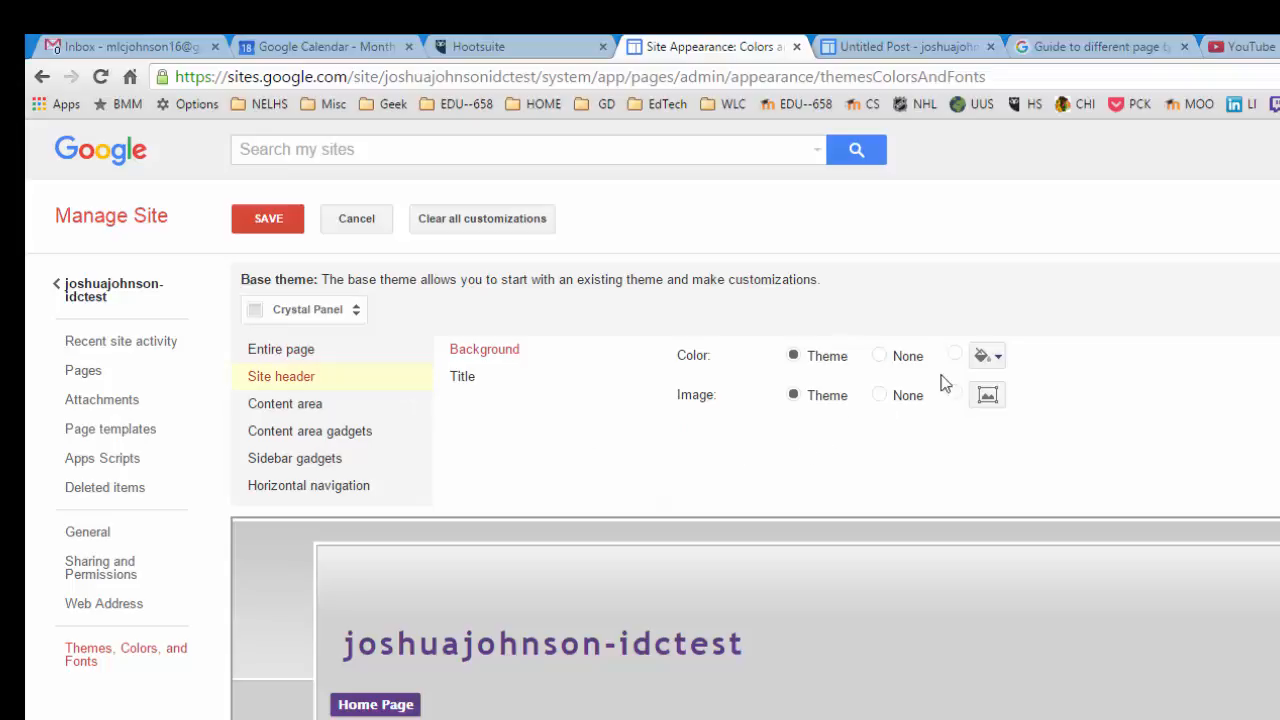
{"action": "left_click", "coordinate": [991, 356]}
{"action": "left_click", "coordinate": [1047, 410]}
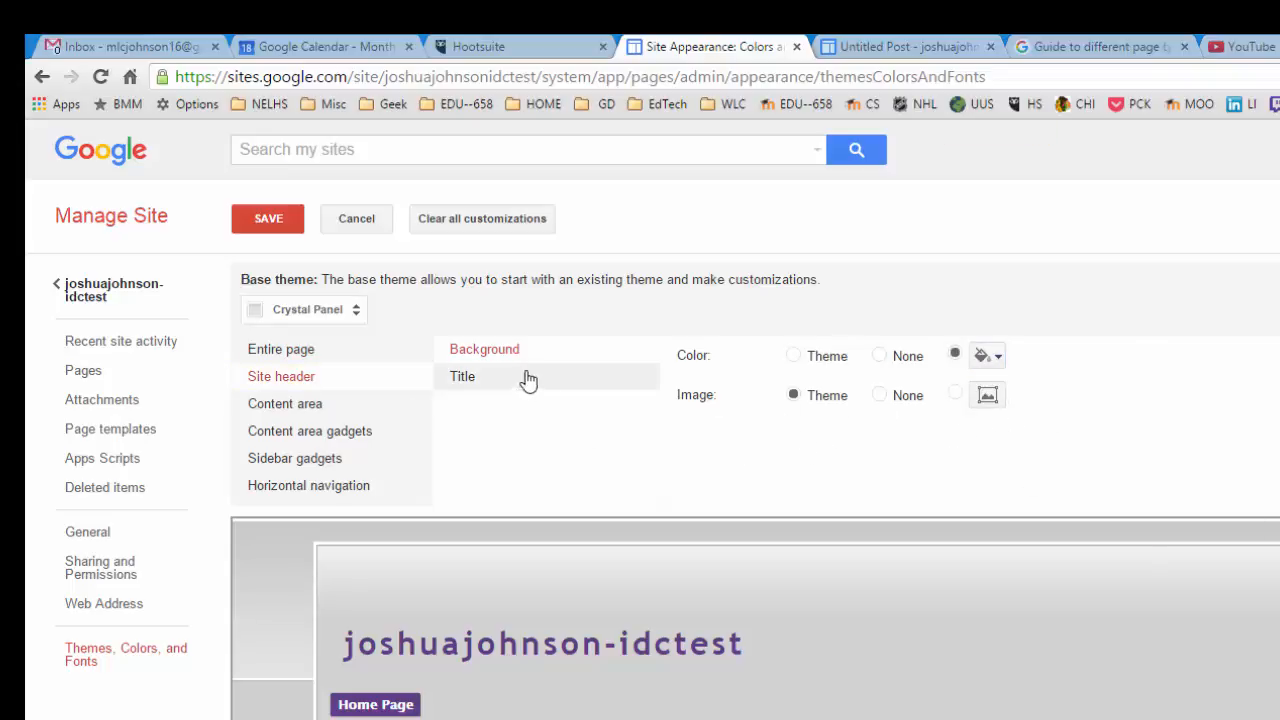
Step: Review the customization options for the content area, content area gadgets, horizontal navigation and entire page
{"action": "left_click", "coordinate": [297, 410]}
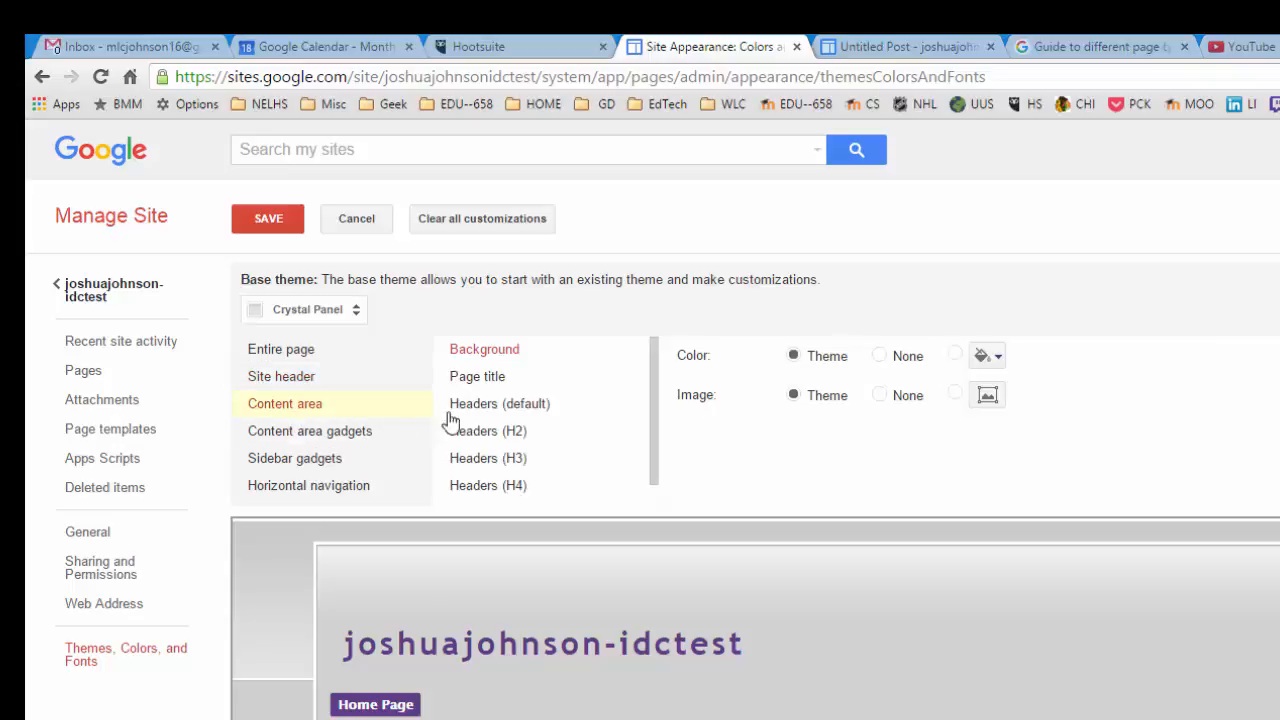
{"action": "scroll", "coordinate": [526, 420], "scroll_direction": "down", "scroll_amount": 1}
{"action": "left_click", "coordinate": [329, 432]}
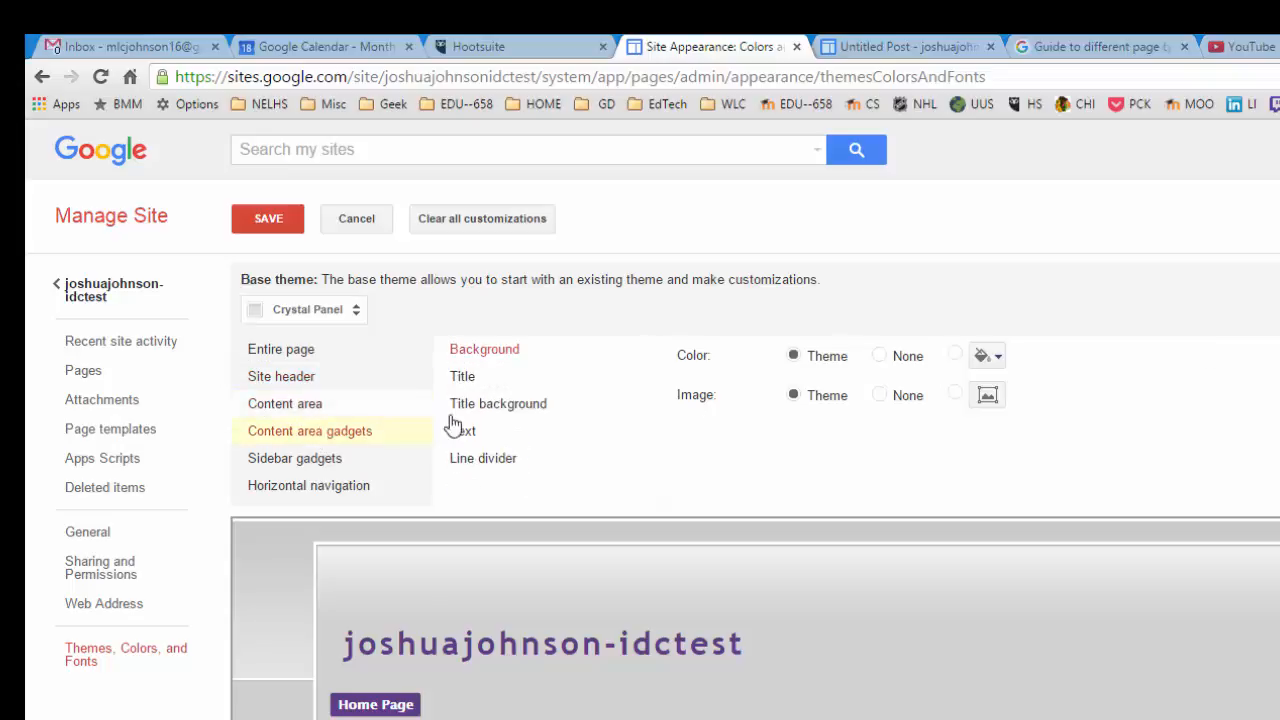
{"action": "left_click", "coordinate": [329, 486]}
{"action": "left_click", "coordinate": [300, 358]}
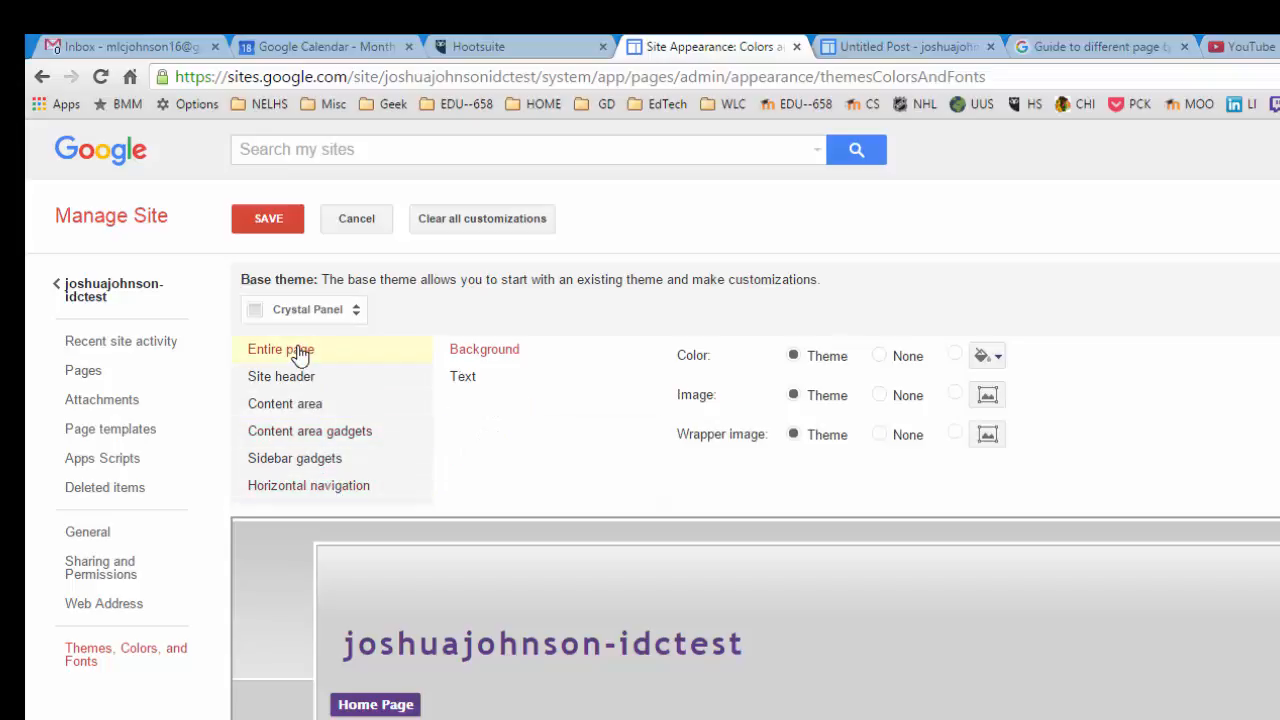
Step: Change the base theme to Retropaint and try the theme, none and custom color options for the site header background
{"action": "left_click", "coordinate": [359, 319]}
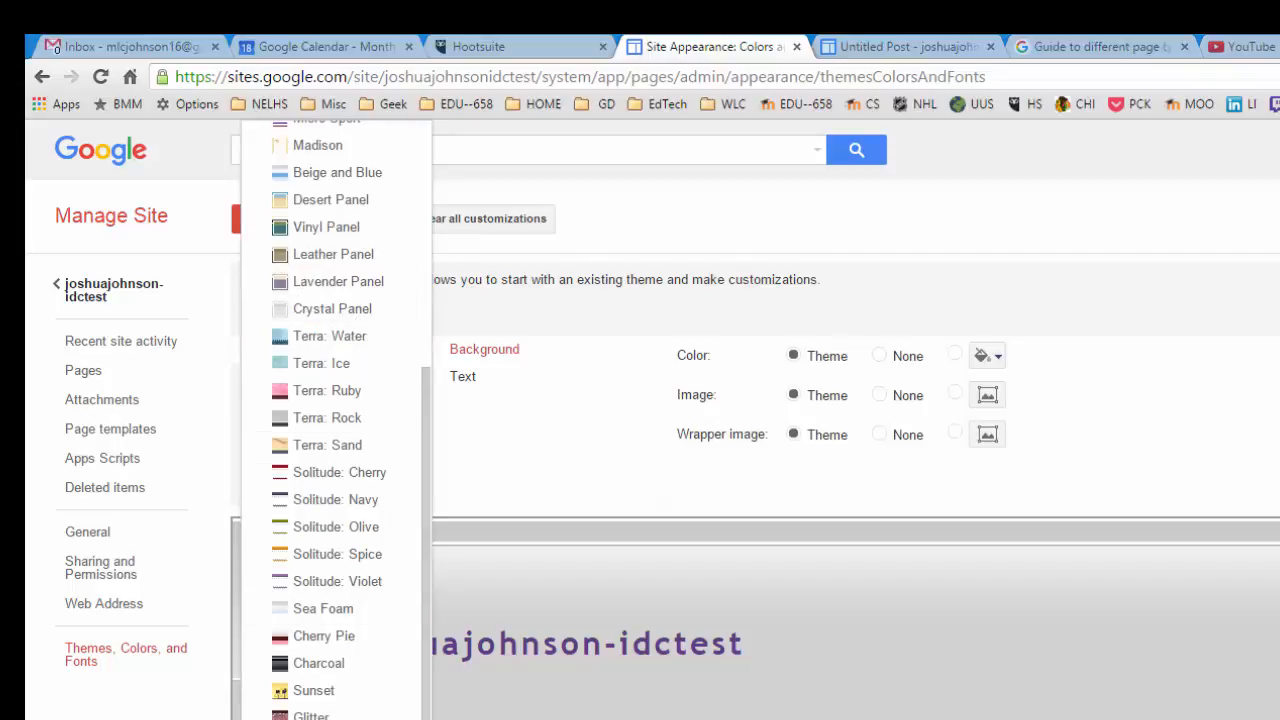
{"action": "left_click", "coordinate": [325, 718]}
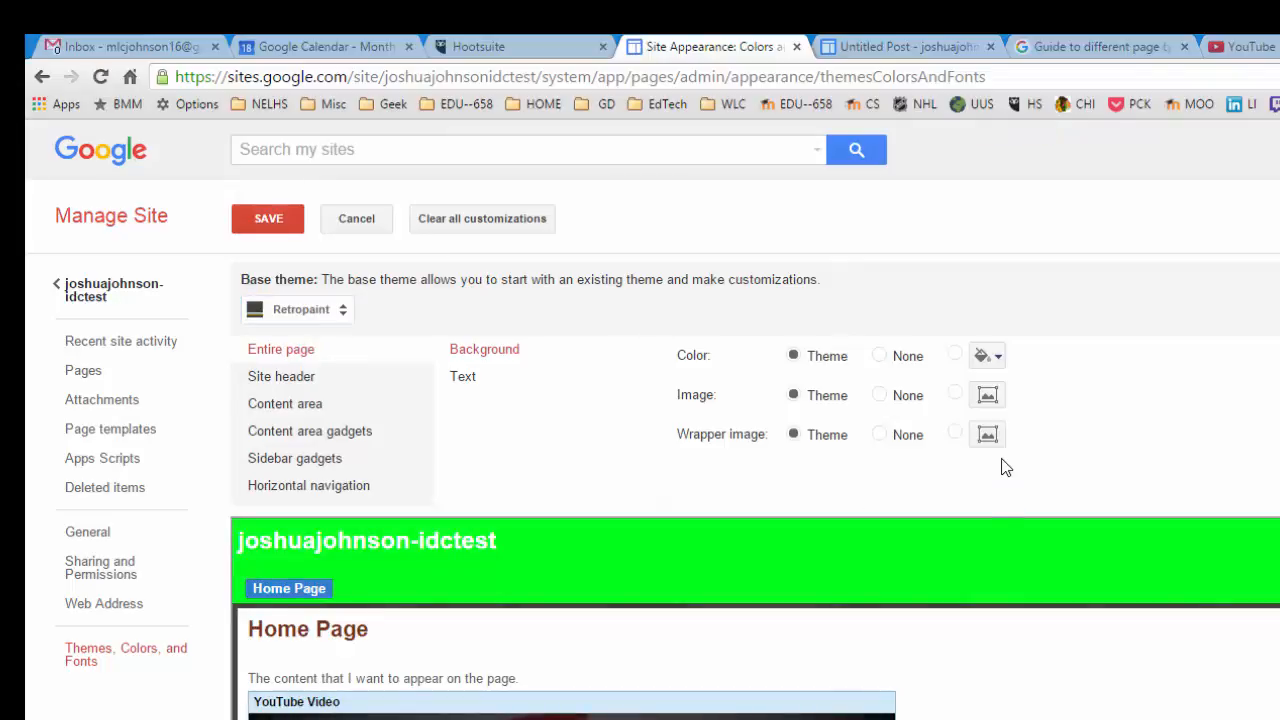
{"action": "left_click", "coordinate": [321, 381]}
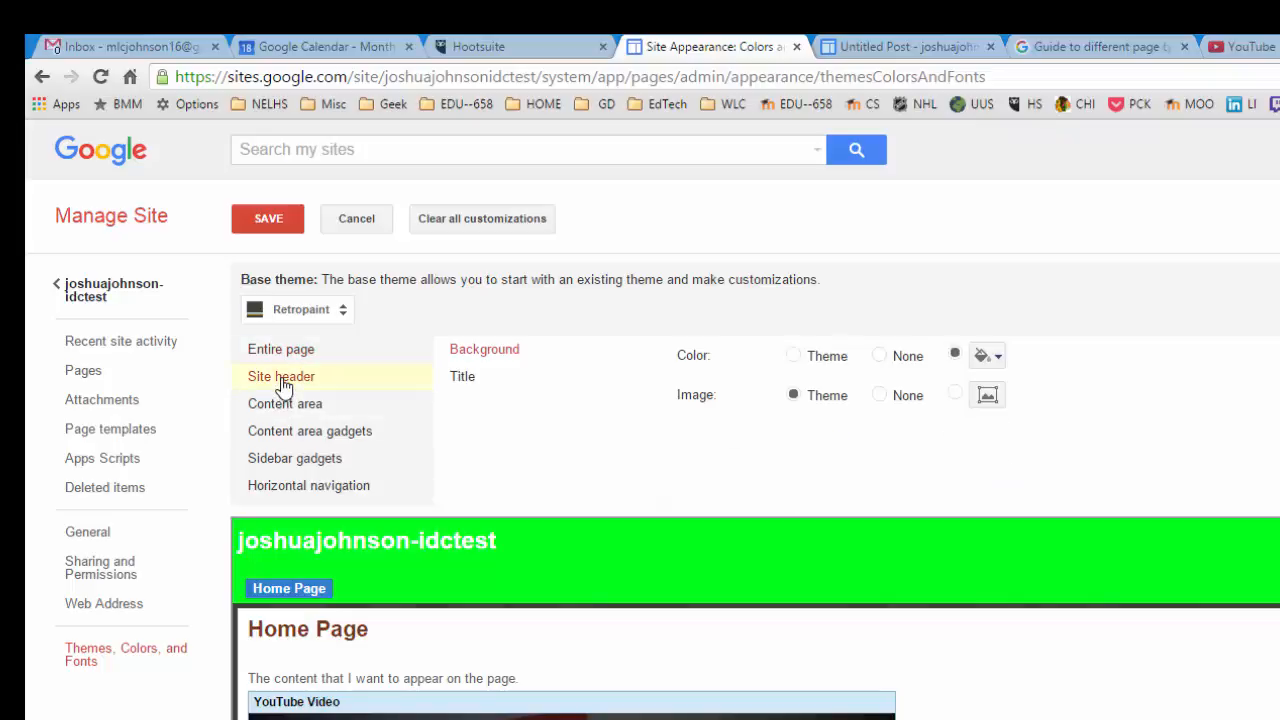
{"action": "left_click", "coordinate": [793, 357]}
{"action": "left_click", "coordinate": [880, 357]}
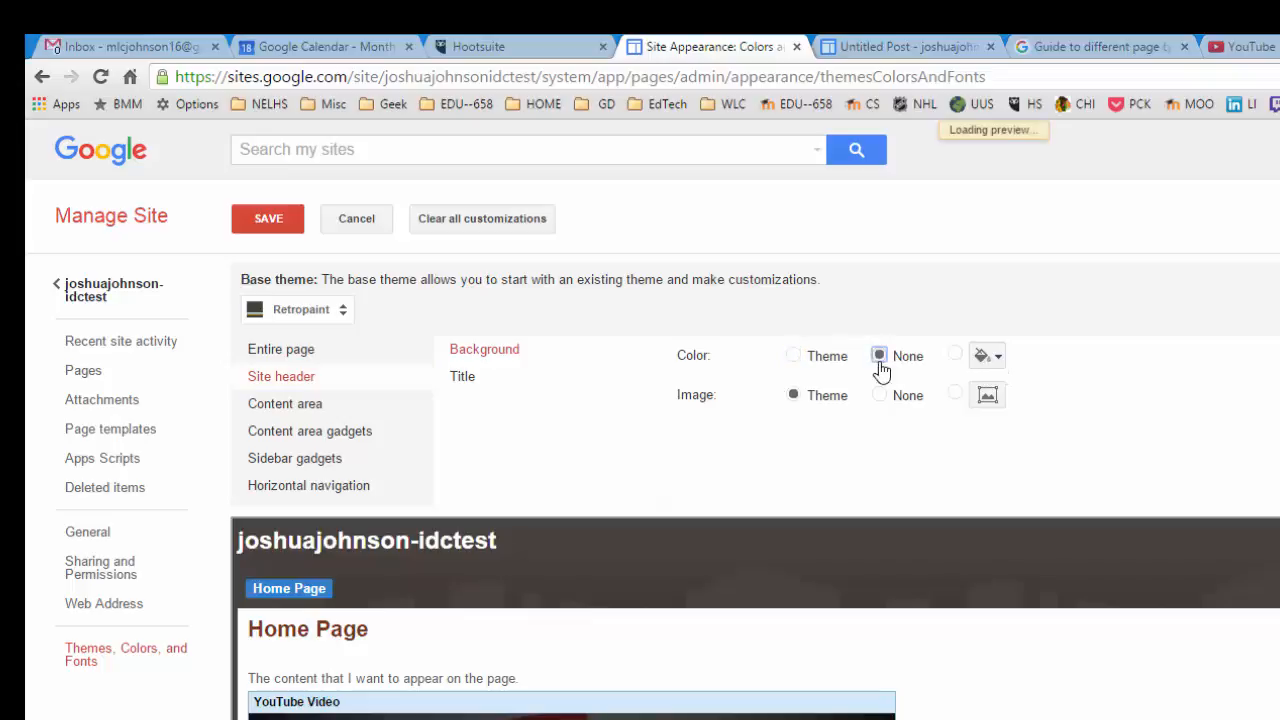
{"action": "left_click", "coordinate": [987, 356]}
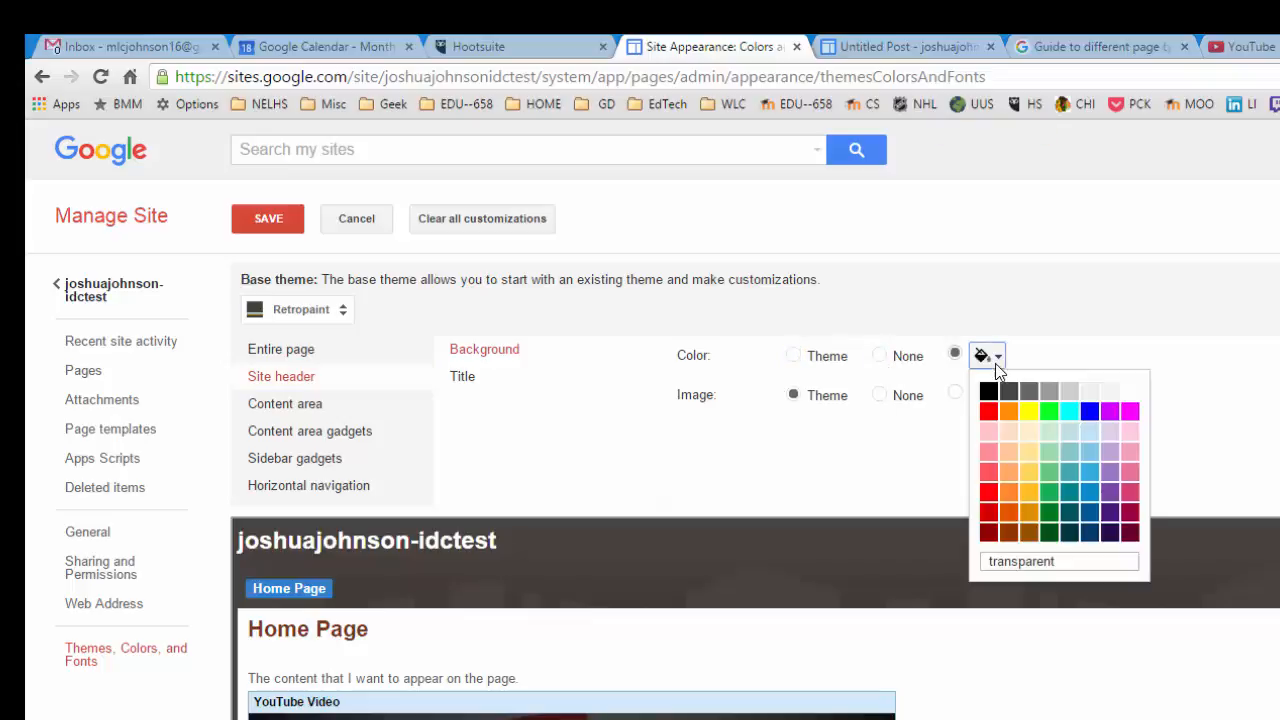
{"action": "left_click", "coordinate": [1002, 414]}
Step: Clear all theme customizations and go back without saving the theme changes
{"action": "left_click", "coordinate": [485, 228]}
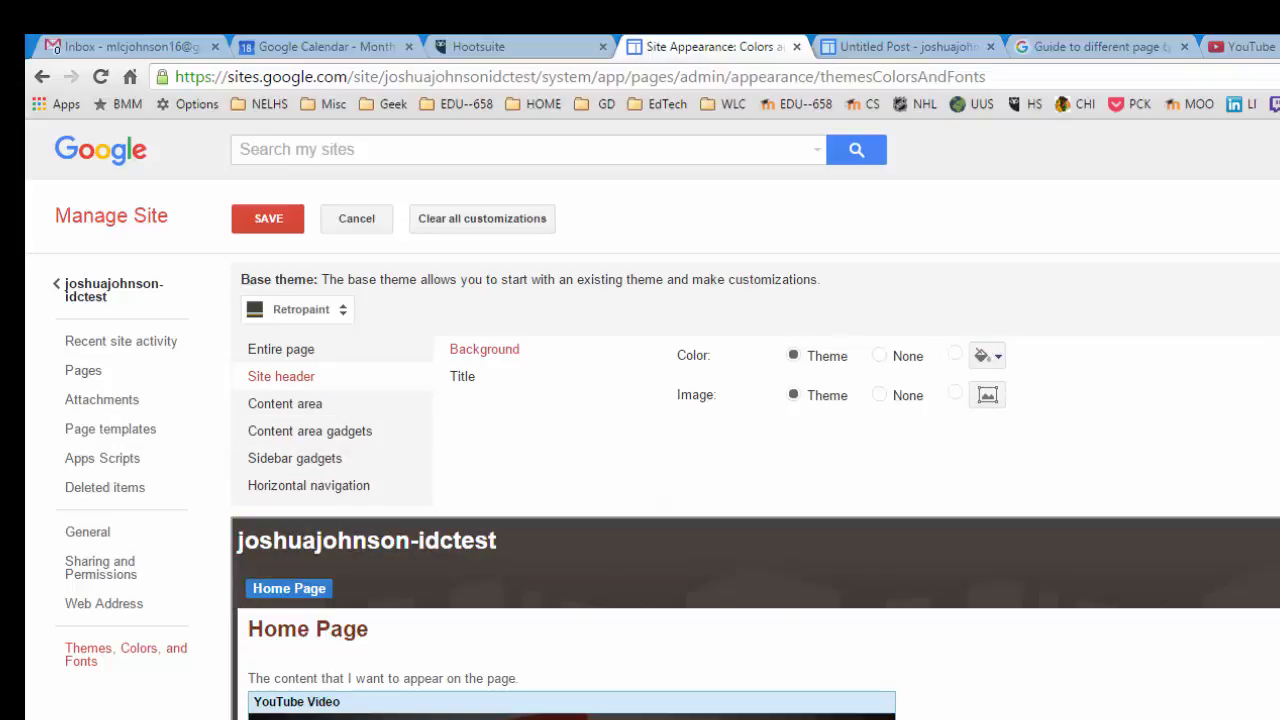
{"action": "left_click", "coordinate": [40, 78]}
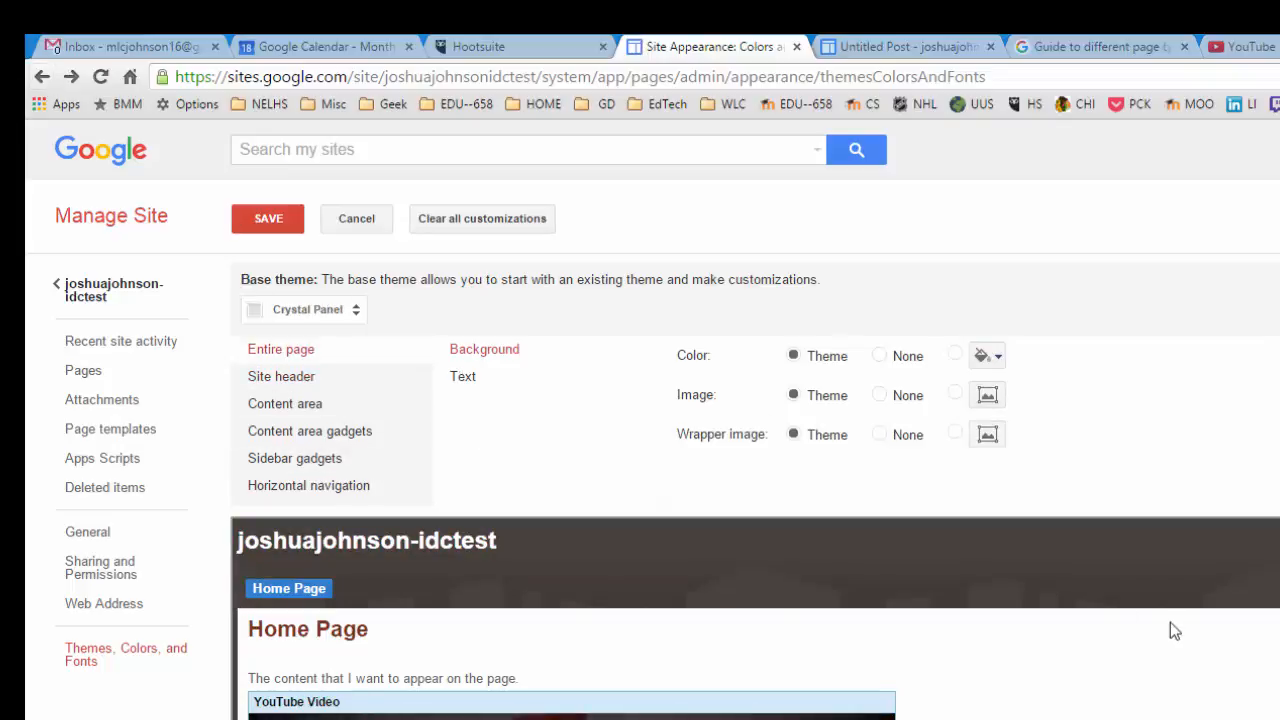